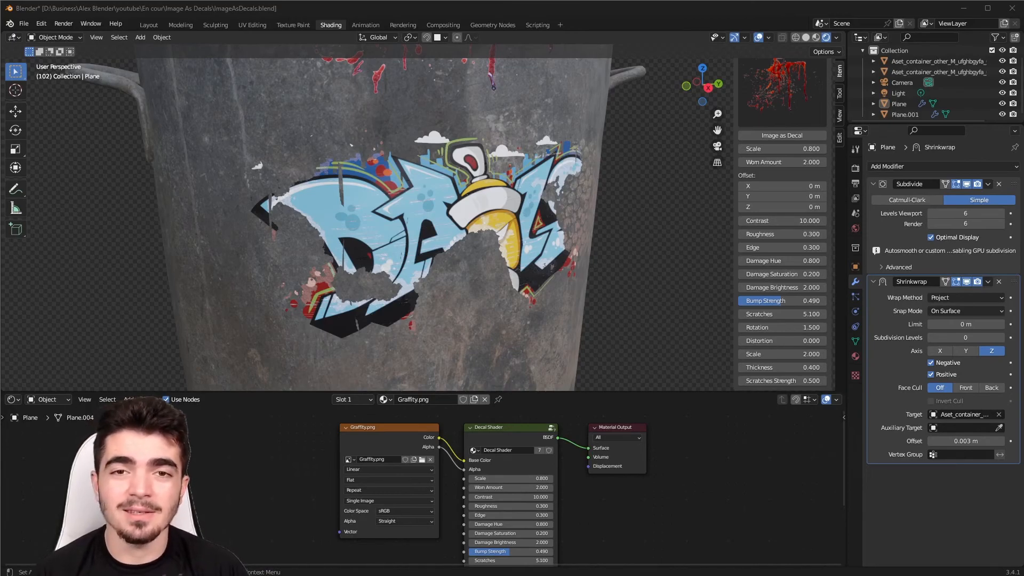
# - View the whole trash can with its decals and switch to the browser showing the Import As Decal add-on page
pyautogui.scroll(-8, 434, 259)
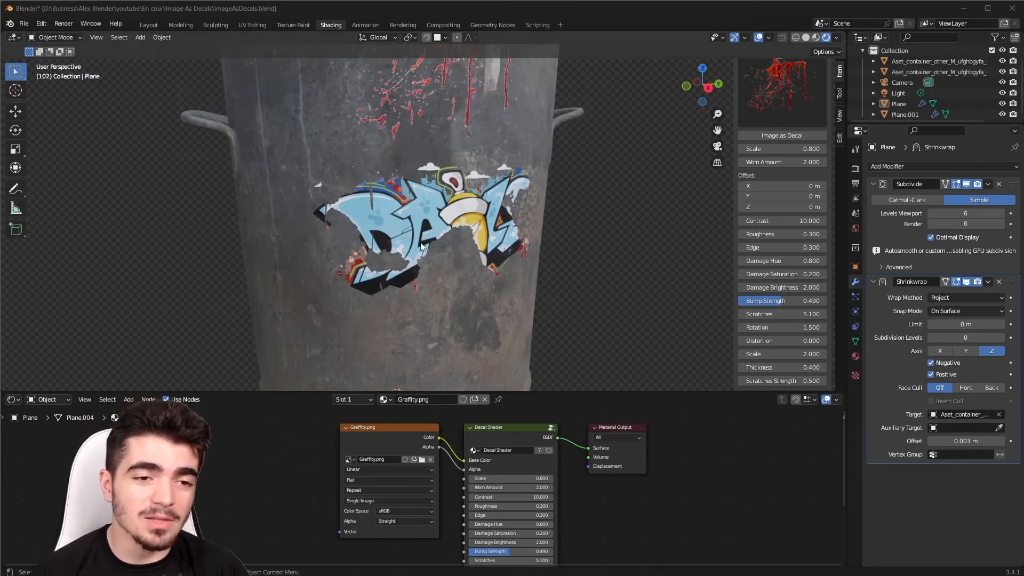
pyautogui.moveTo(445, 255); pyautogui.dragTo(448, 277, button='middle')
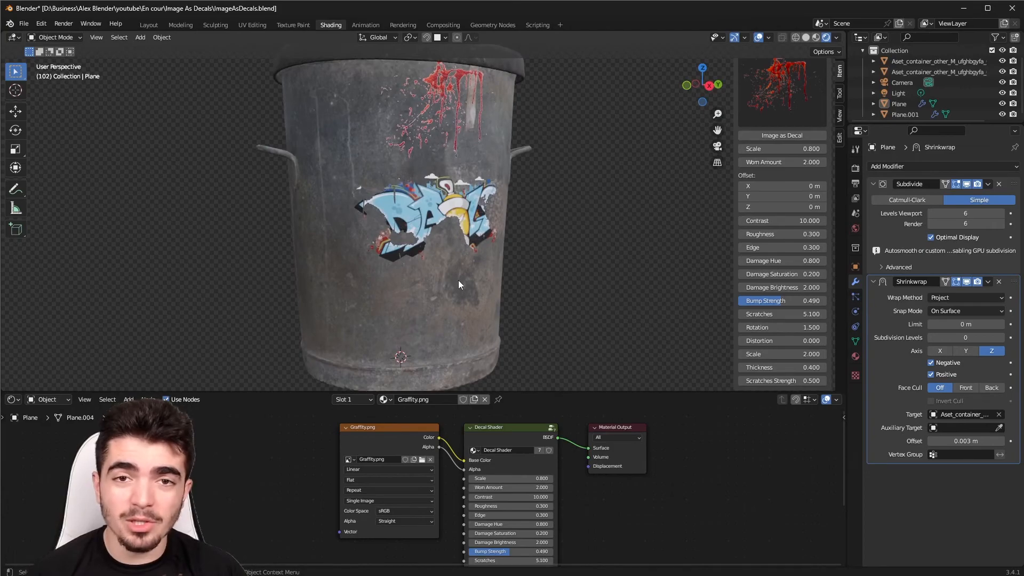
pyautogui.hotkey('alt', 'Tab')
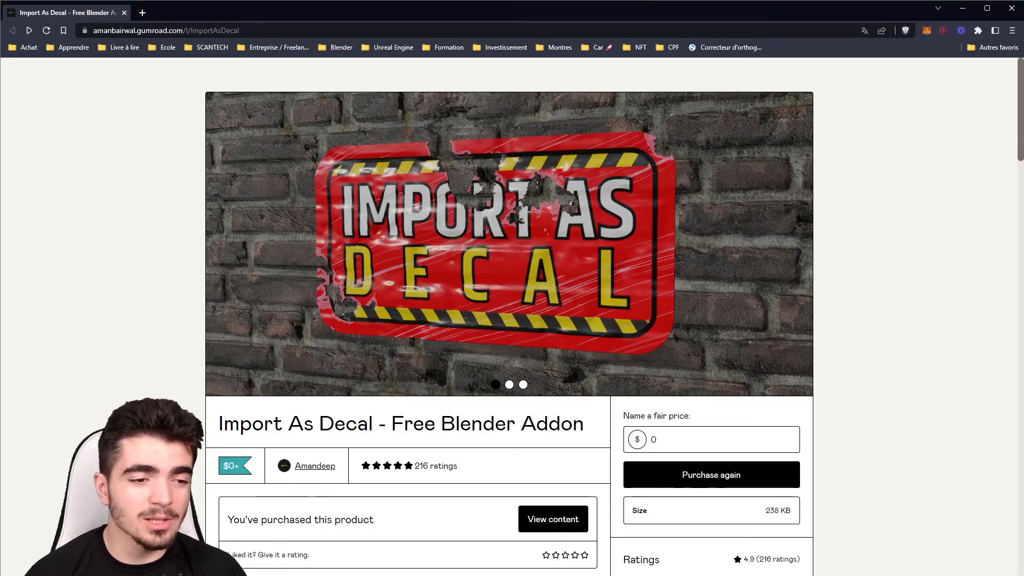
# - Set the fair price for the Import As Decal add-on to 5 dollars
pyautogui.scroll(-3, 393, 377)
pyautogui.moveTo(679, 279); pyautogui.dragTo(632, 286)
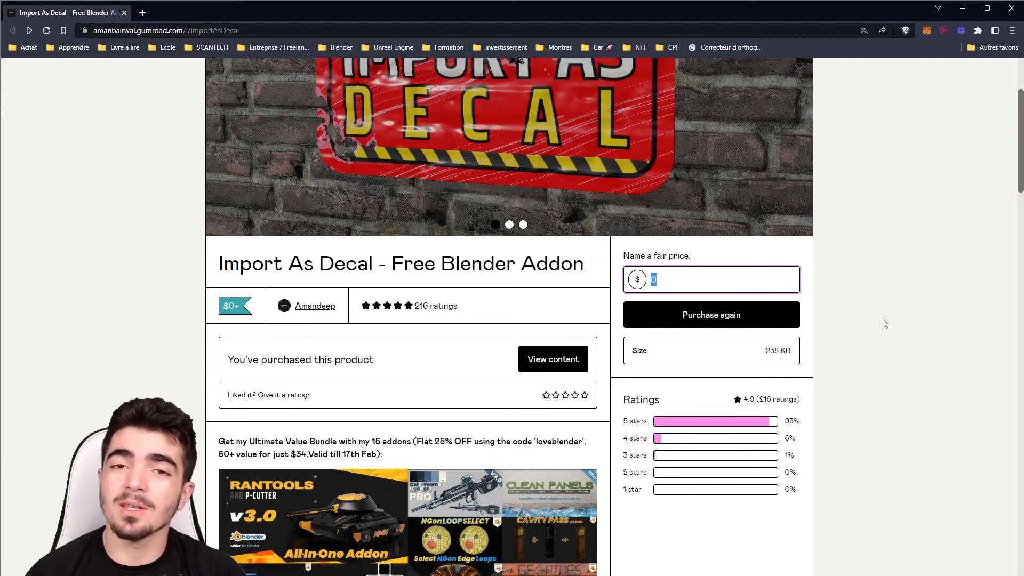
pyautogui.click(934, 319)
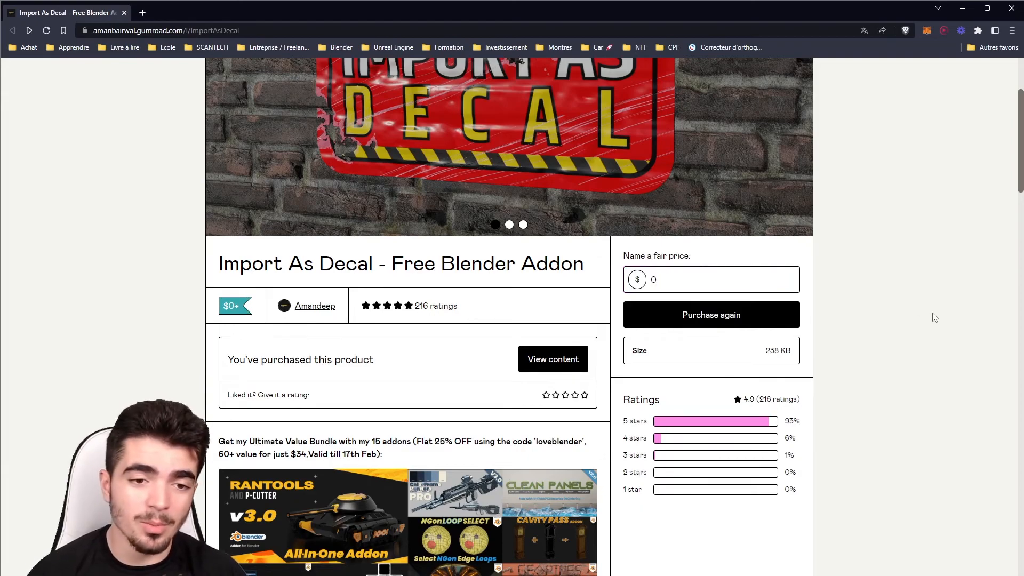
pyautogui.click(705, 289)
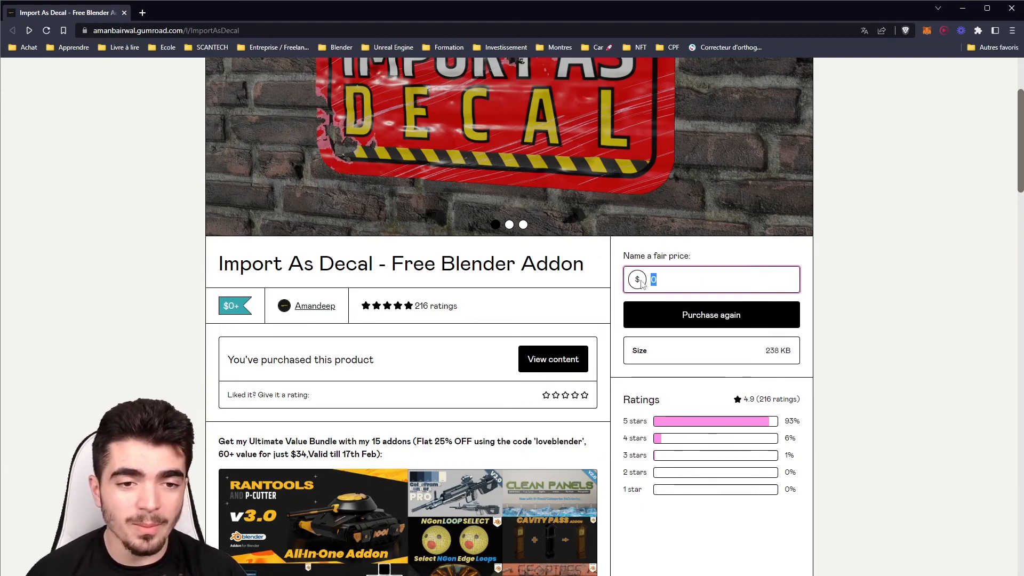
pyautogui.write('5')
pyautogui.click(913, 287)
pyautogui.click(702, 281)
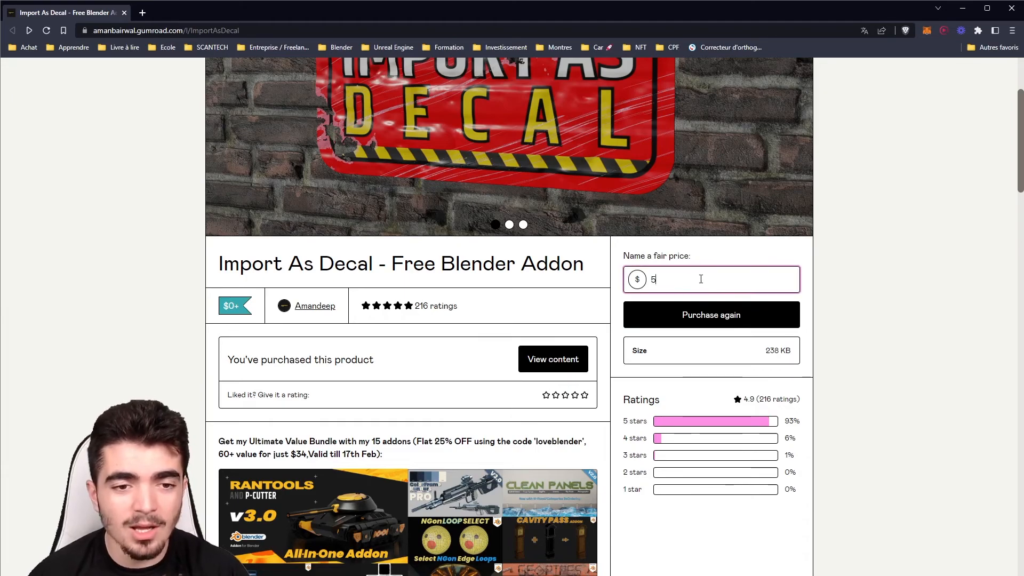
# - Review the add-on page's description and usage instructions, and browse its preview images
pyautogui.scroll(-5, 334, 309)
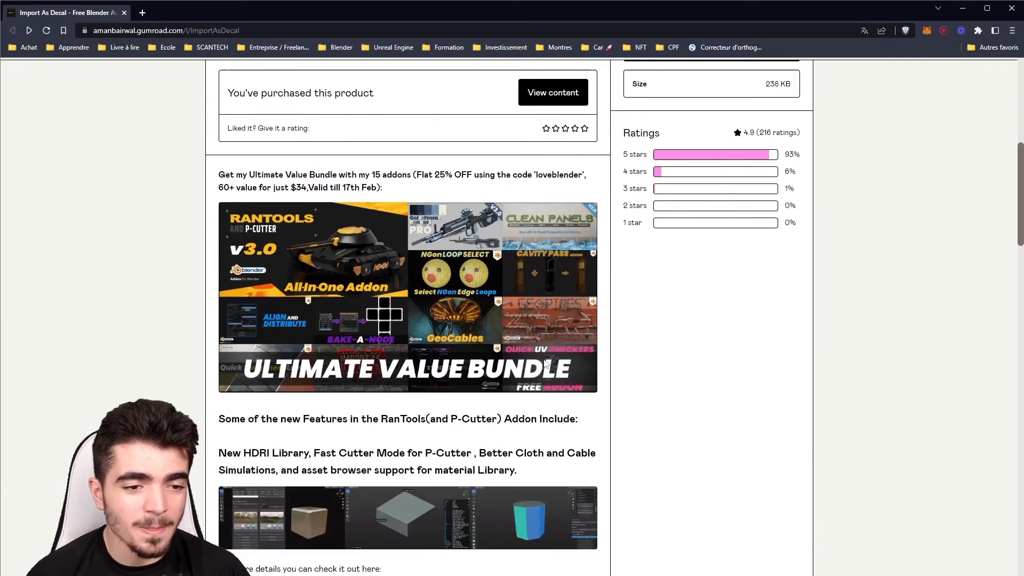
pyautogui.scroll(-12, 697, 474)
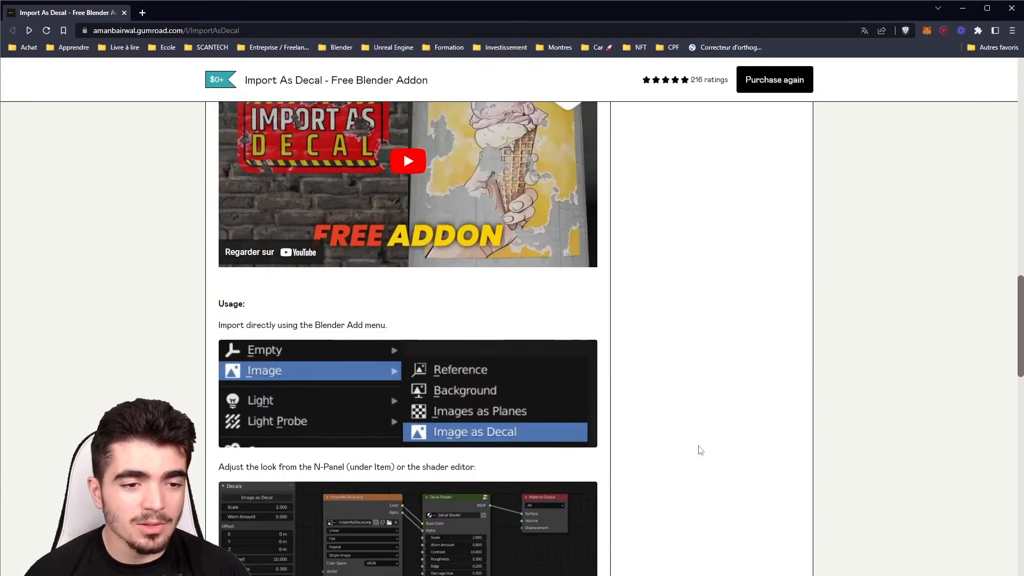
pyautogui.scroll(6, 704, 453)
pyautogui.scroll(10, 709, 460)
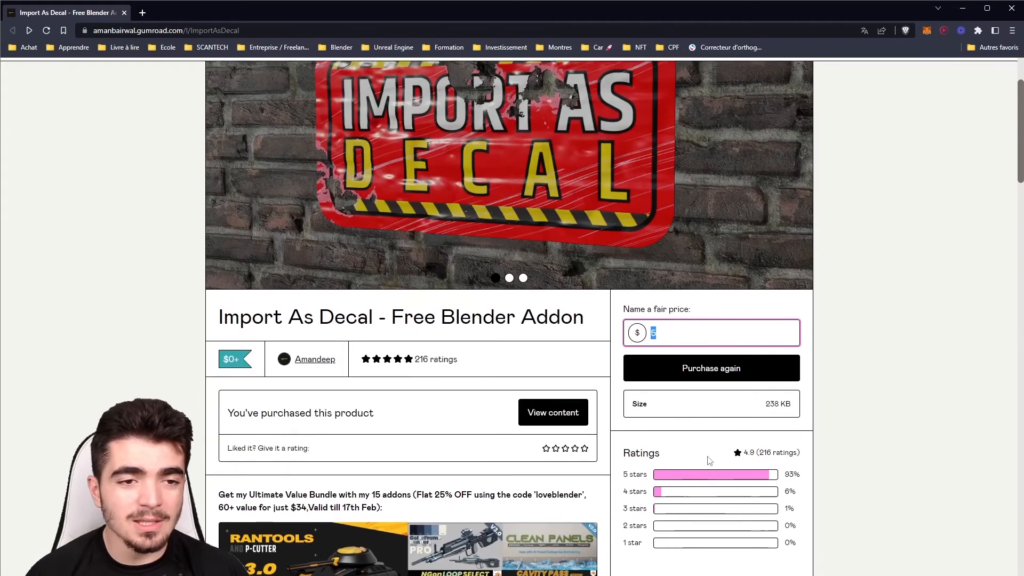
pyautogui.scroll(2, 710, 461)
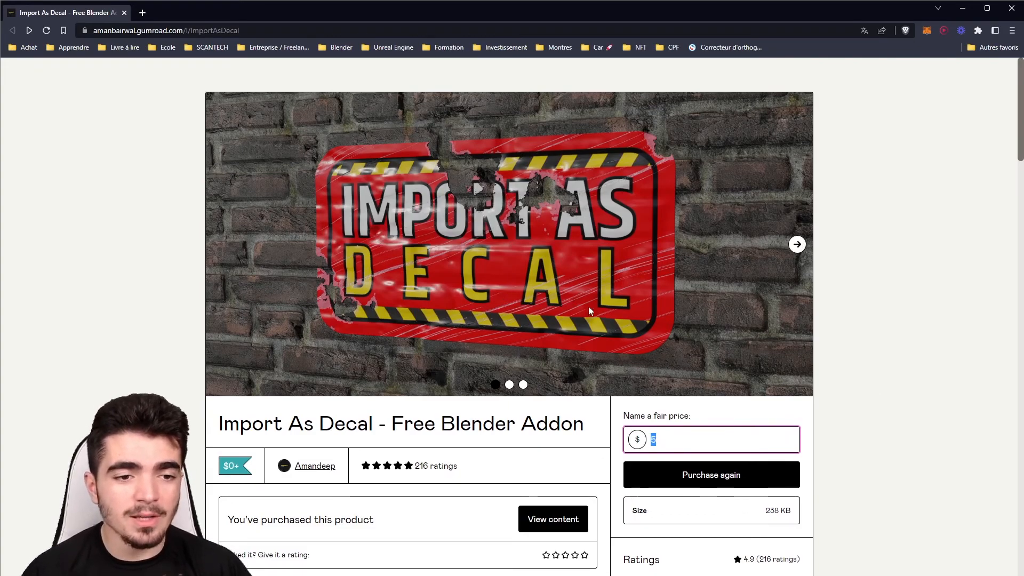
pyautogui.click(797, 243)
pyautogui.click(797, 244)
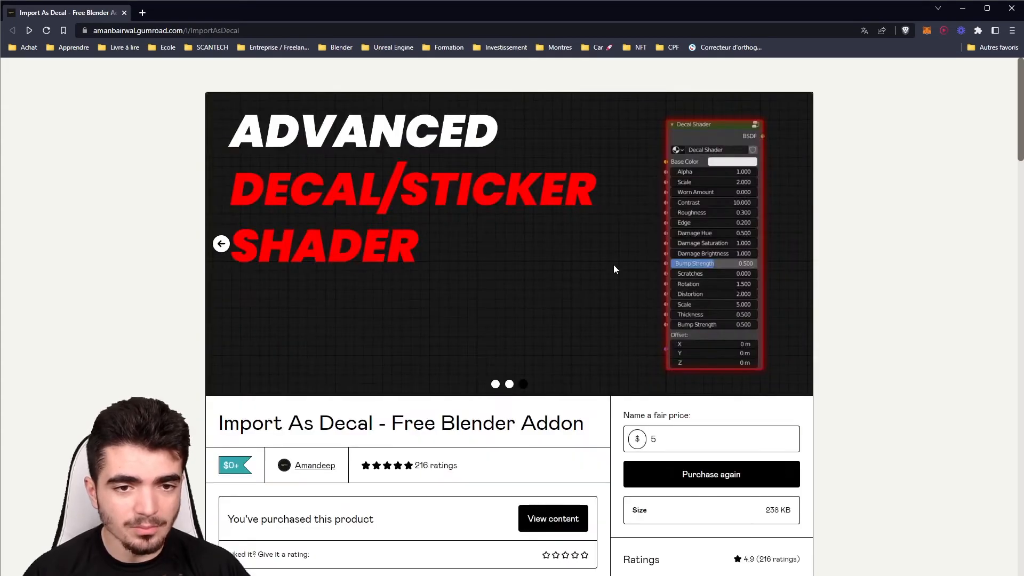
pyautogui.click(220, 244)
pyautogui.click(219, 244)
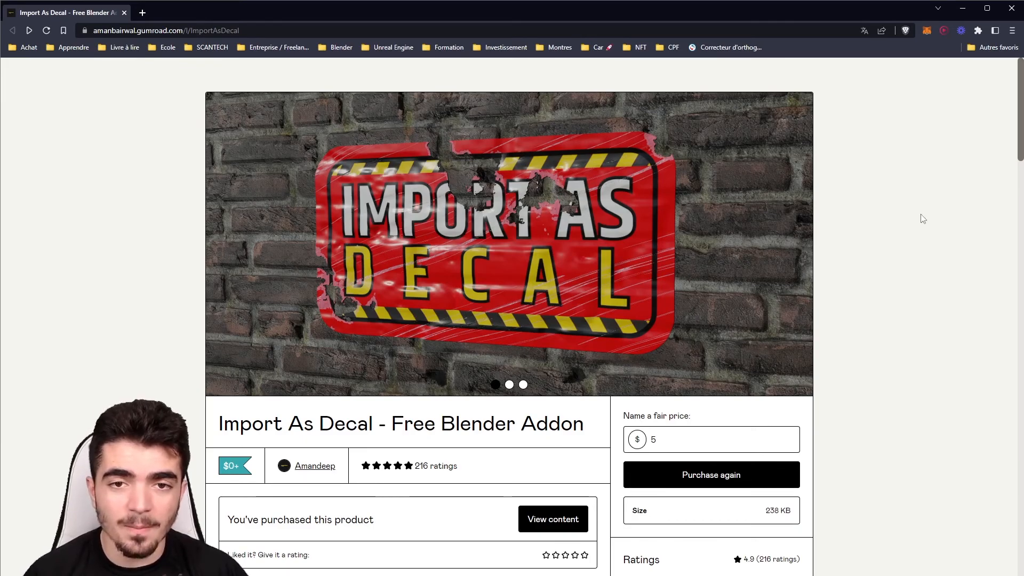
# - Return to Blender and select the graffiti decal on the front of the trash can
pyautogui.click(971, 4)
pyautogui.moveTo(562, 272); pyautogui.dragTo(423, 231, button='middle')
pyautogui.click(382, 143)
pyautogui.moveTo(382, 143); pyautogui.dragTo(352, 132, button='middle')
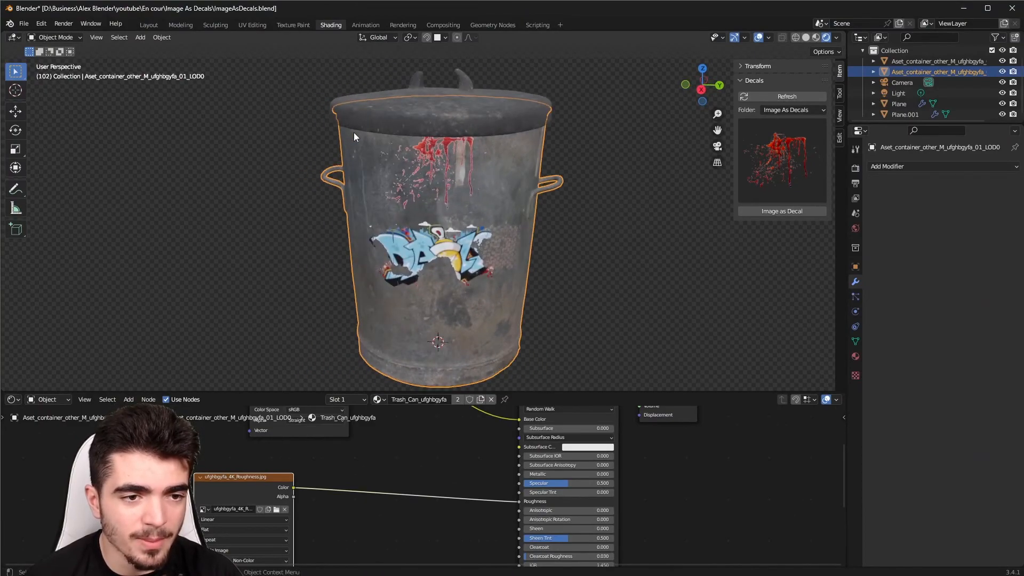
pyautogui.click(435, 261)
pyautogui.moveTo(436, 261)
pyautogui.mouseDown(button='middle')
pyautogui.moveTo(504, 232)
pyautogui.moveTo(529, 243)
pyautogui.moveTo(453, 256)
pyautogui.mouseUp(button='middle')
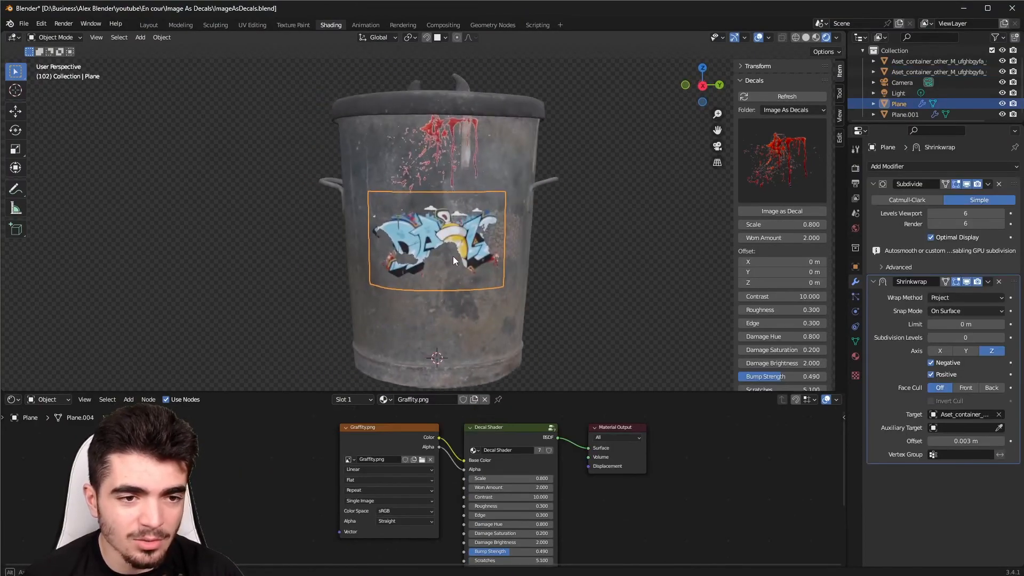
# - Try moving the graffiti decal across the trash can and scaling it up uniformly
pyautogui.scroll(2, 453, 257)
pyautogui.press('g')
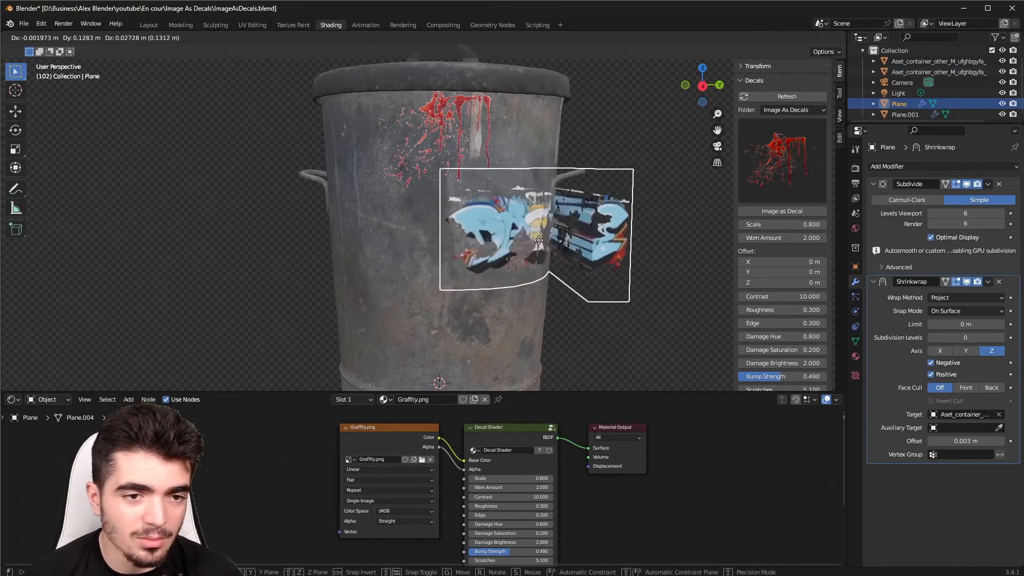
pyautogui.click(472, 271)
pyautogui.press('s')
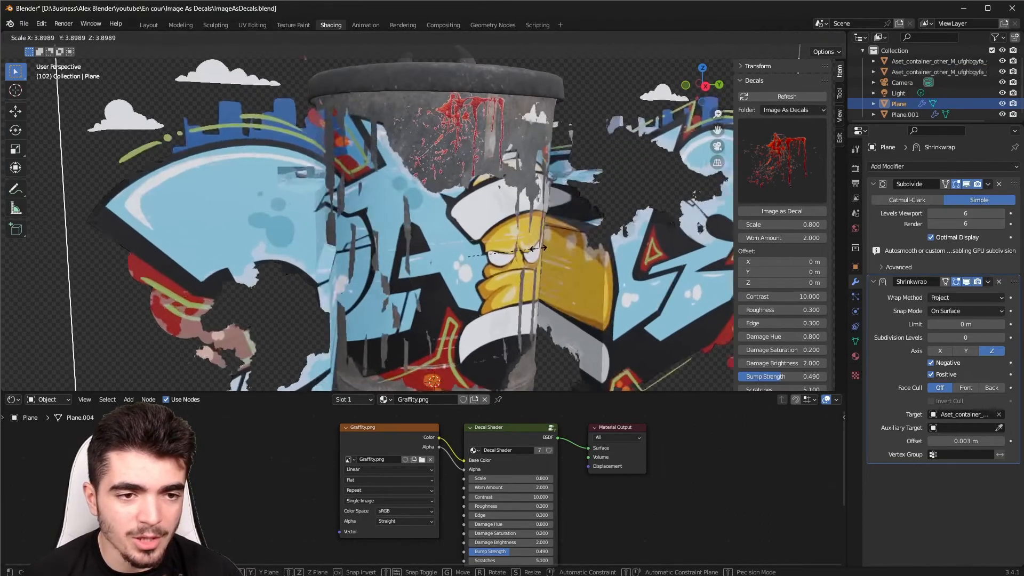
pyautogui.click(498, 254)
pyautogui.scroll(4, 506, 262)
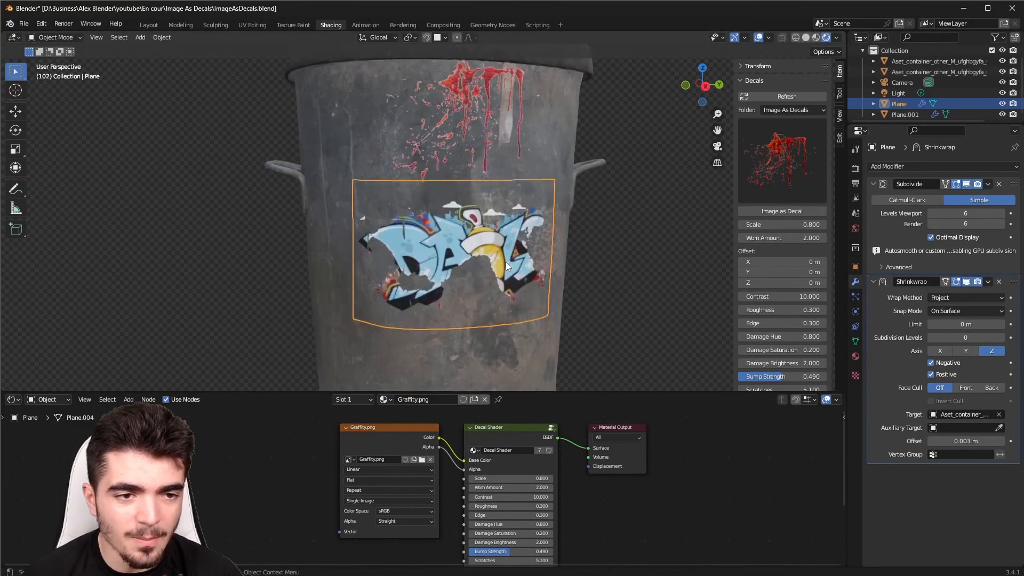
# - Examine how the graffiti decal wraps around the trash can and its Shrinkwrap modifier's offset
pyautogui.moveTo(541, 267); pyautogui.dragTo(546, 266, button='middle')
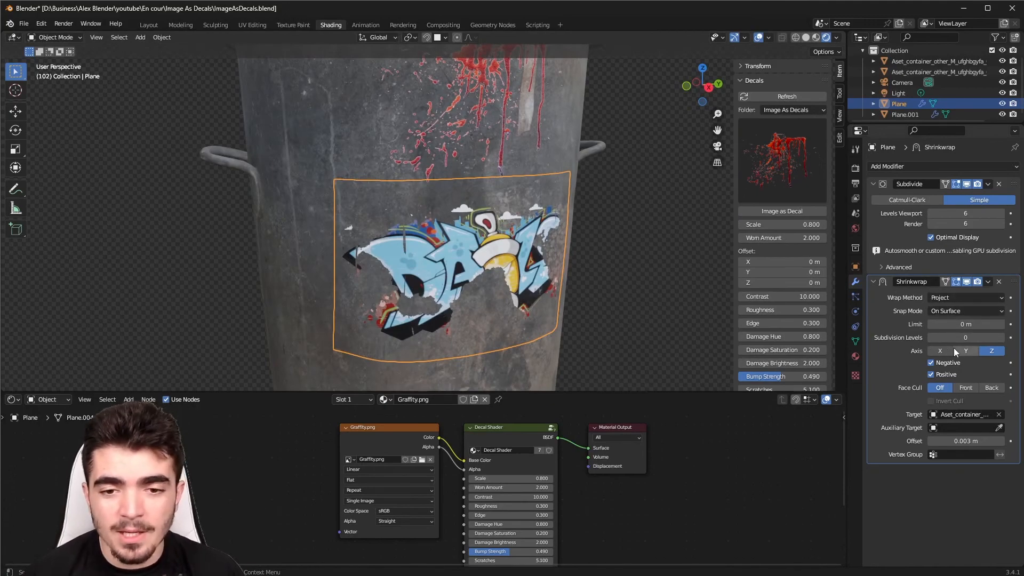
pyautogui.moveTo(564, 319); pyautogui.dragTo(594, 300, button='middle')
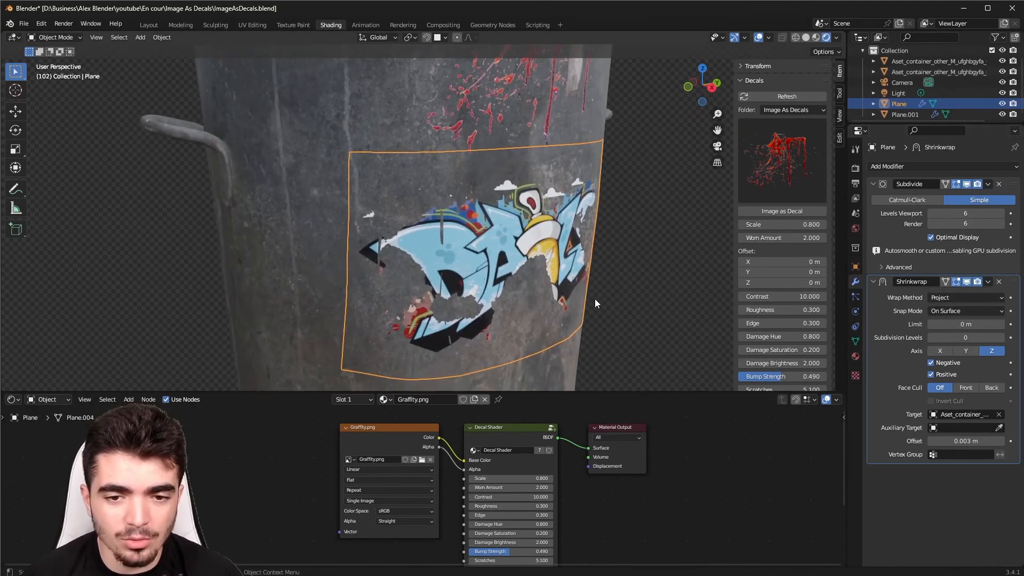
pyautogui.scroll(4, 613, 302)
pyautogui.moveTo(923, 443); pyautogui.dragTo(952, 444)
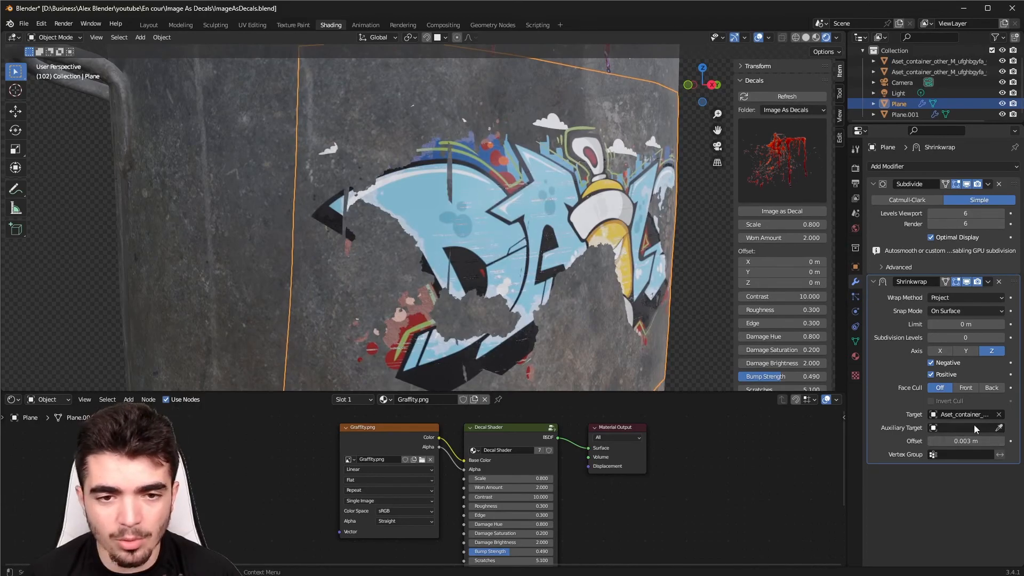
pyautogui.moveTo(574, 281)
pyautogui.mouseDown(button='middle')
pyautogui.moveTo(657, 300)
pyautogui.moveTo(581, 286)
pyautogui.mouseUp(button='middle')
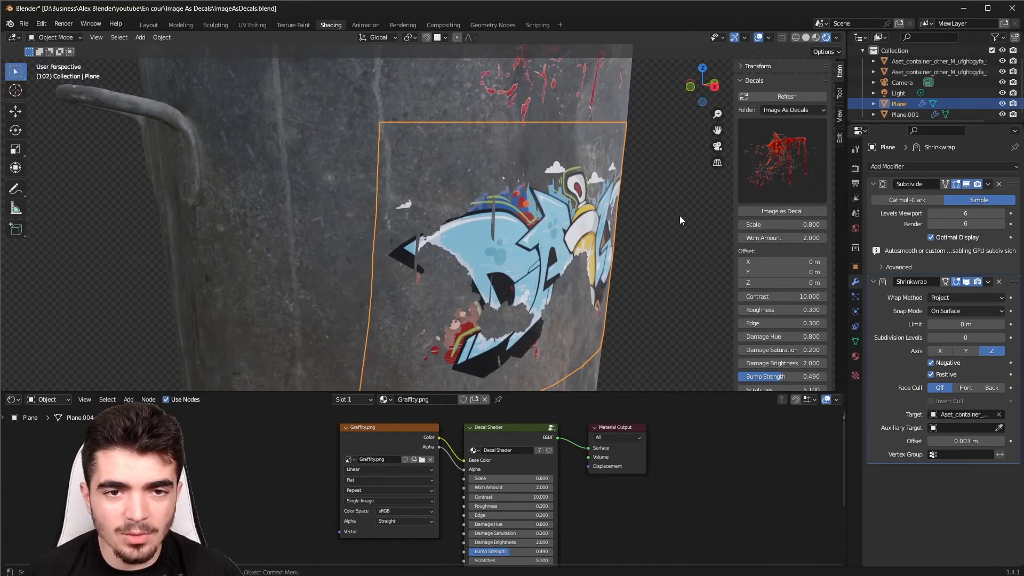
# - Check the graffiti decal's location, rotation, scale and dimensions
pyautogui.press('n')
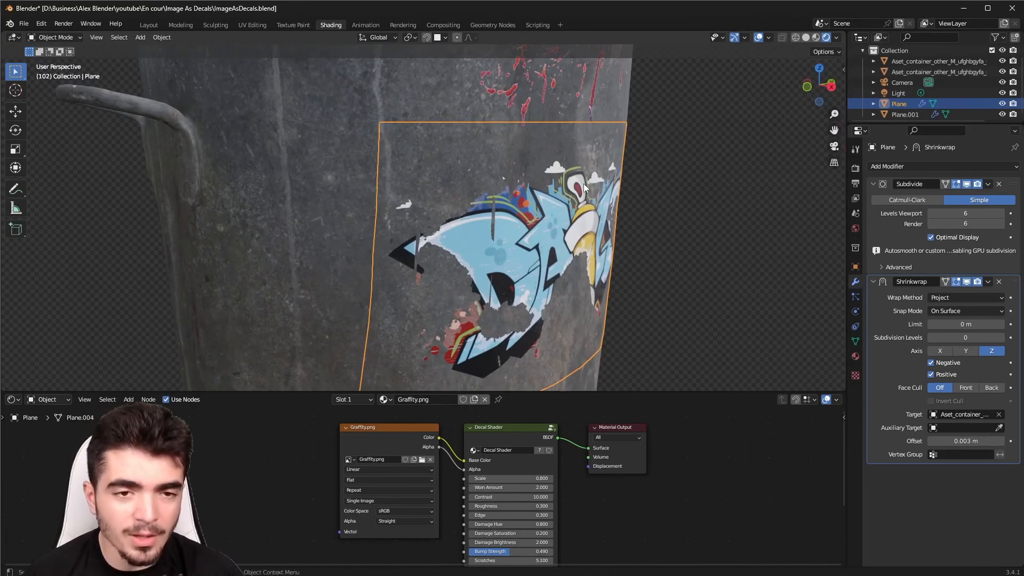
pyautogui.scroll(-2, 591, 241)
pyautogui.press('n')
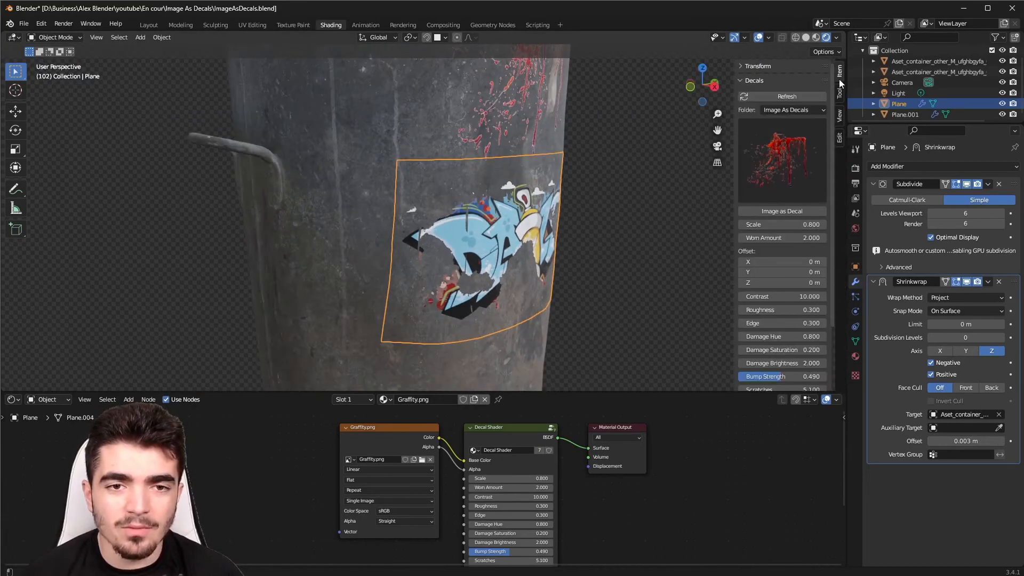
pyautogui.click(763, 66)
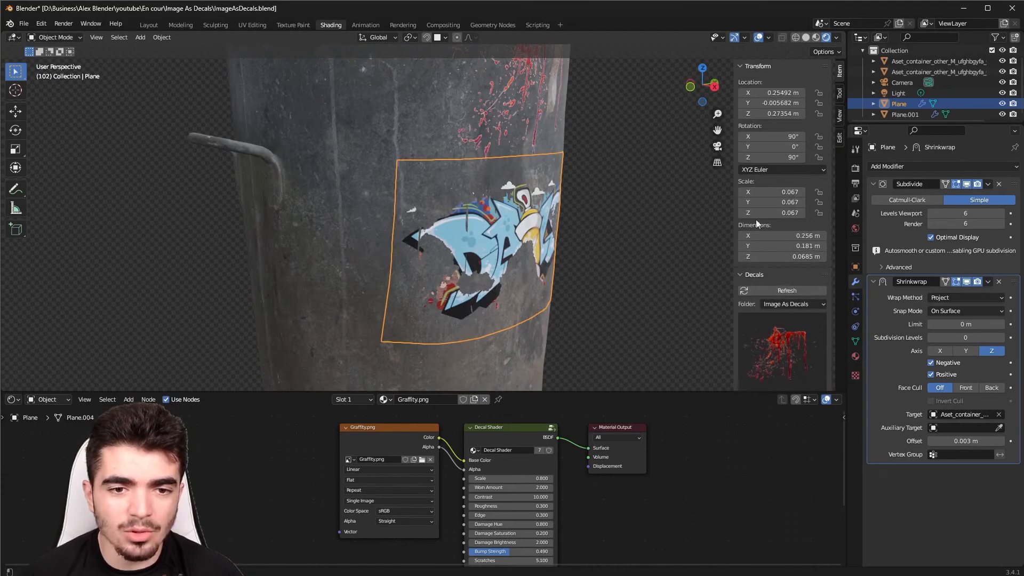
pyautogui.click(760, 66)
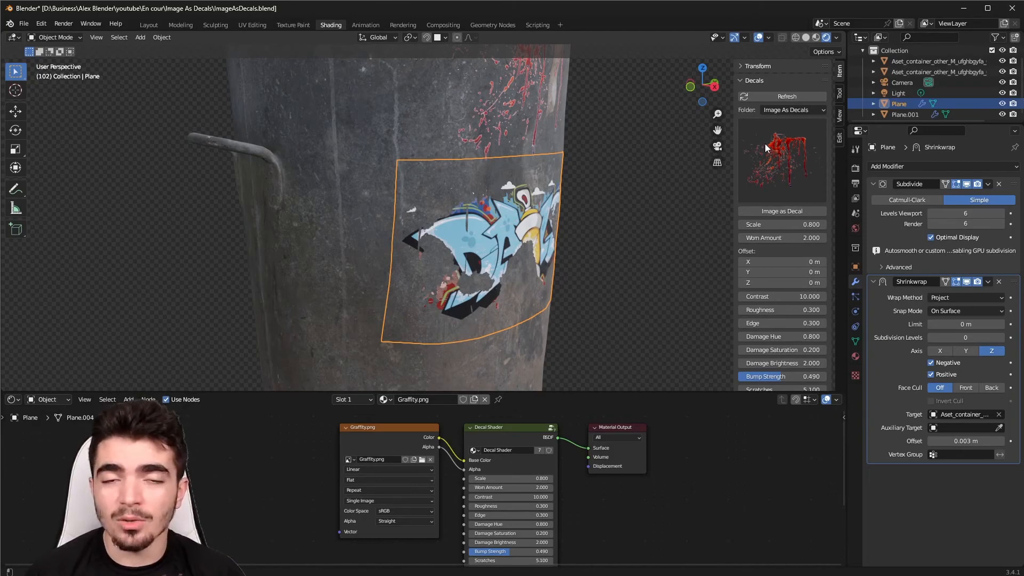
# - Open the Import As Decal add-on preferences, check the decals directory path and close the preferences
pyautogui.click(41, 24)
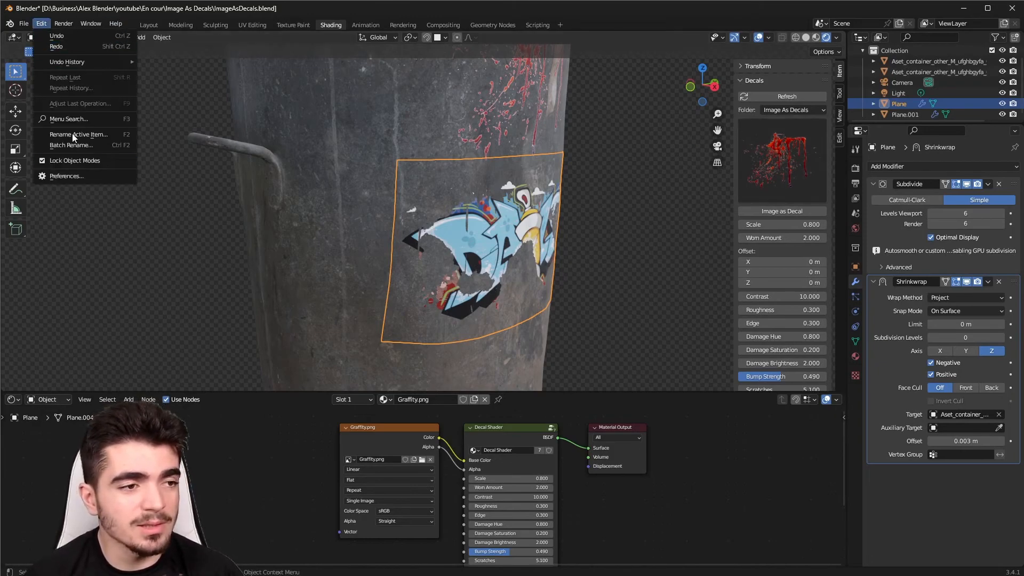
pyautogui.click(68, 177)
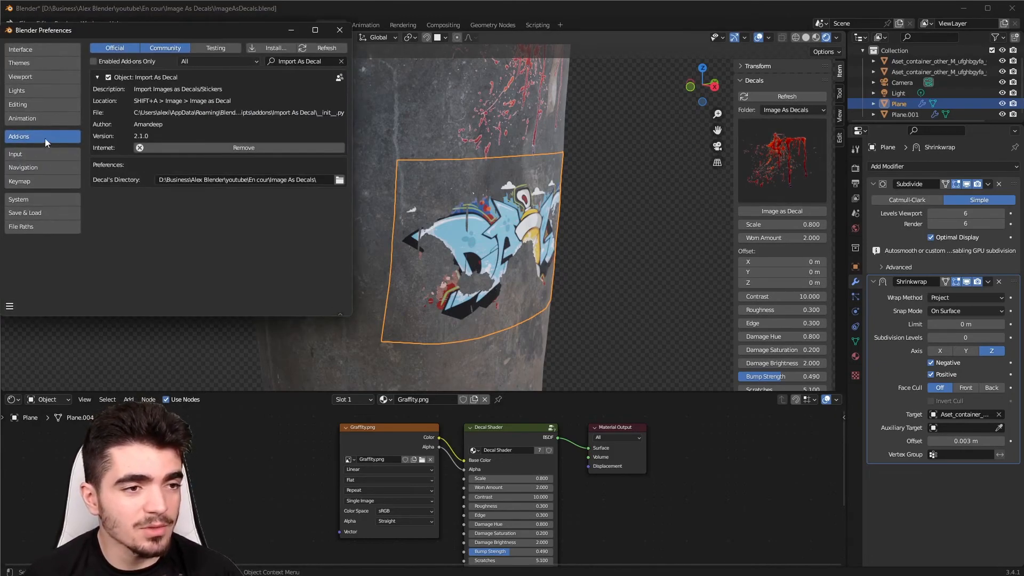
pyautogui.moveTo(213, 28); pyautogui.dragTo(506, 93)
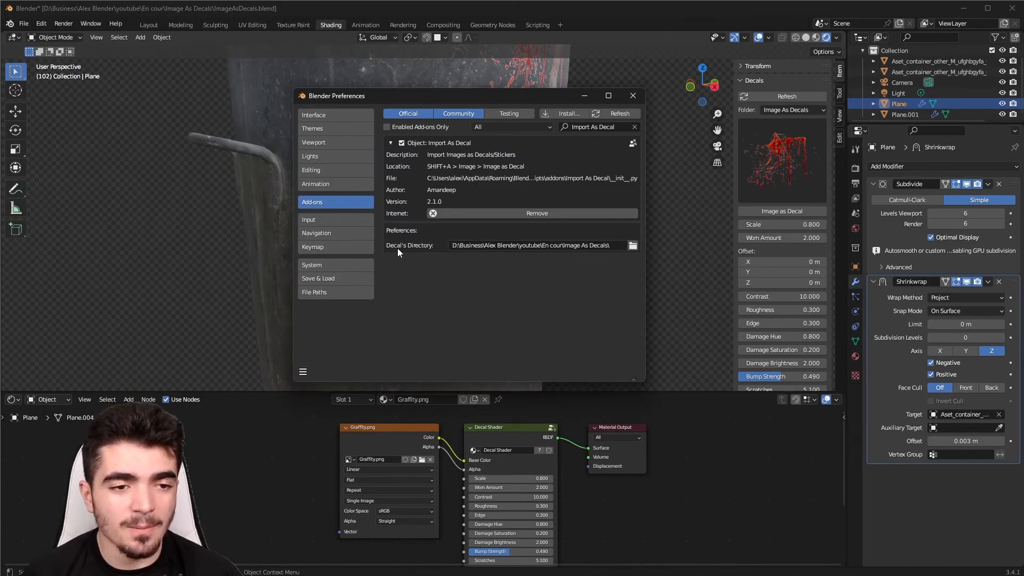
pyautogui.click(486, 246)
pyautogui.moveTo(458, 245); pyautogui.dragTo(614, 248)
pyautogui.click(611, 300)
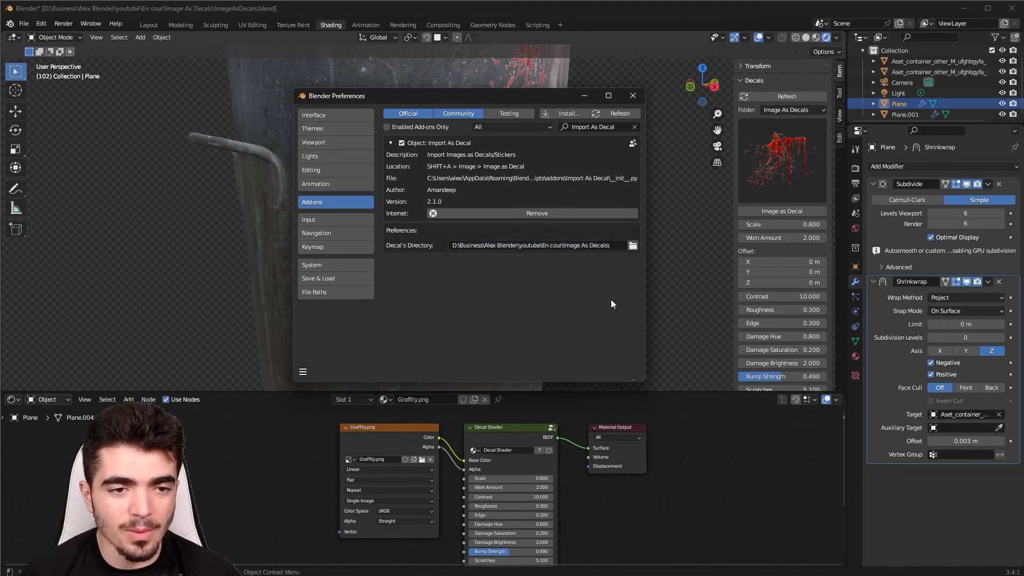
pyautogui.click(633, 96)
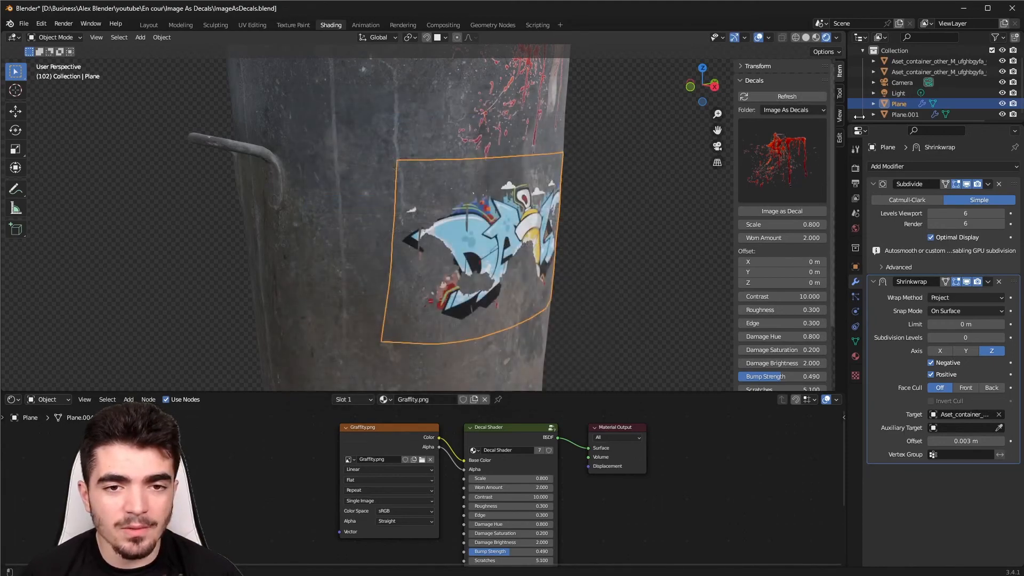
# - Delete the blood decal and the graffiti decal from the trash can
pyautogui.click(777, 152)
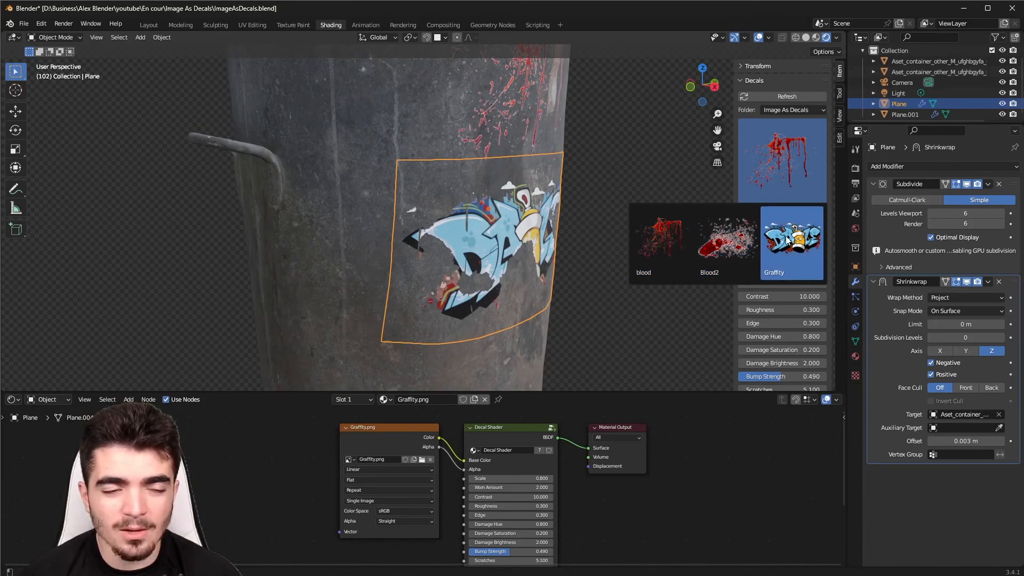
pyautogui.moveTo(616, 164); pyautogui.dragTo(518, 148, button='middle')
pyautogui.click(483, 107)
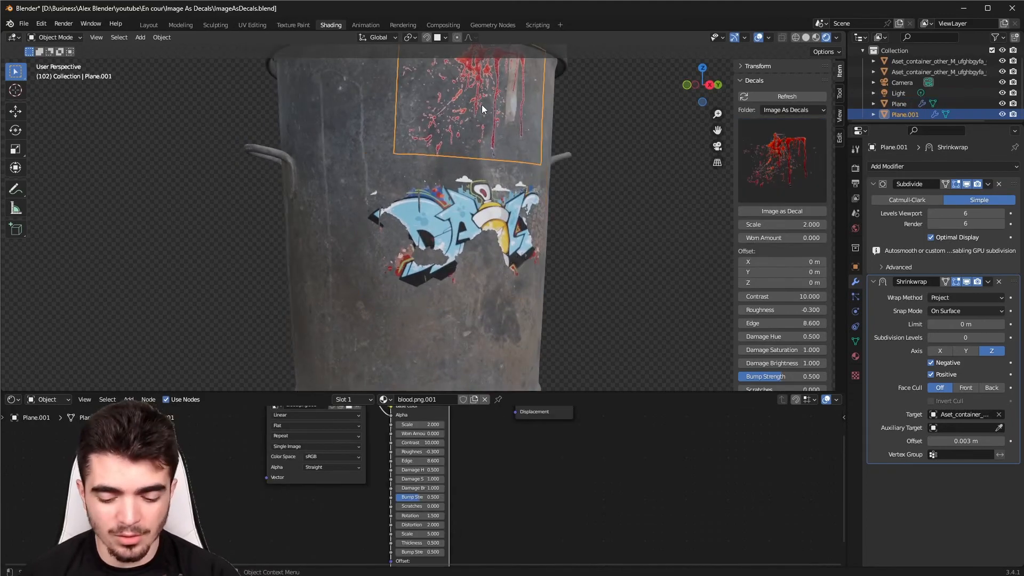
pyautogui.press('Delete')
pyautogui.click(495, 216)
pyautogui.press('Delete')
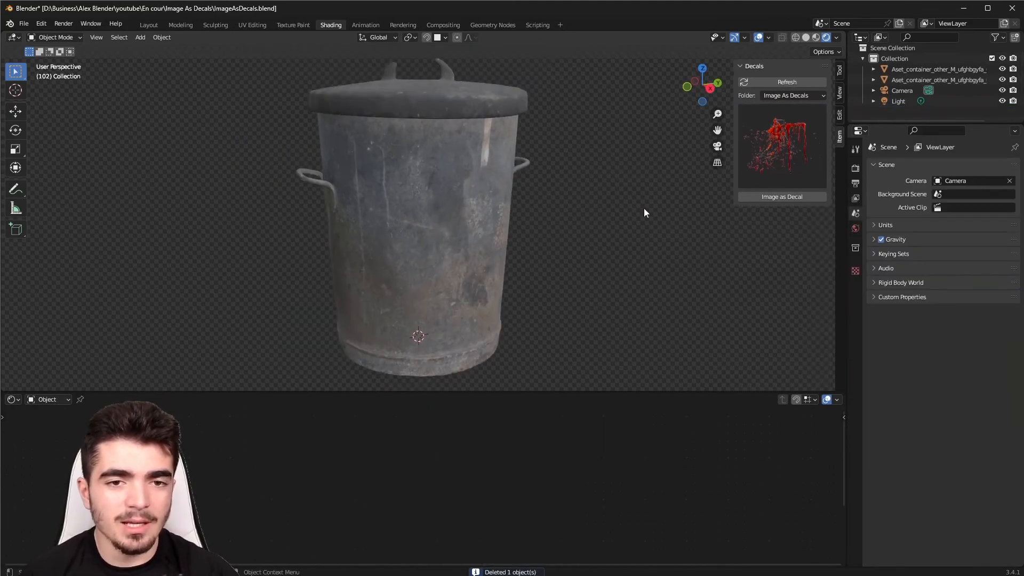
# - Choose the Graffity image from the decal library and import it as a decal with no target object selected
pyautogui.click(780, 149)
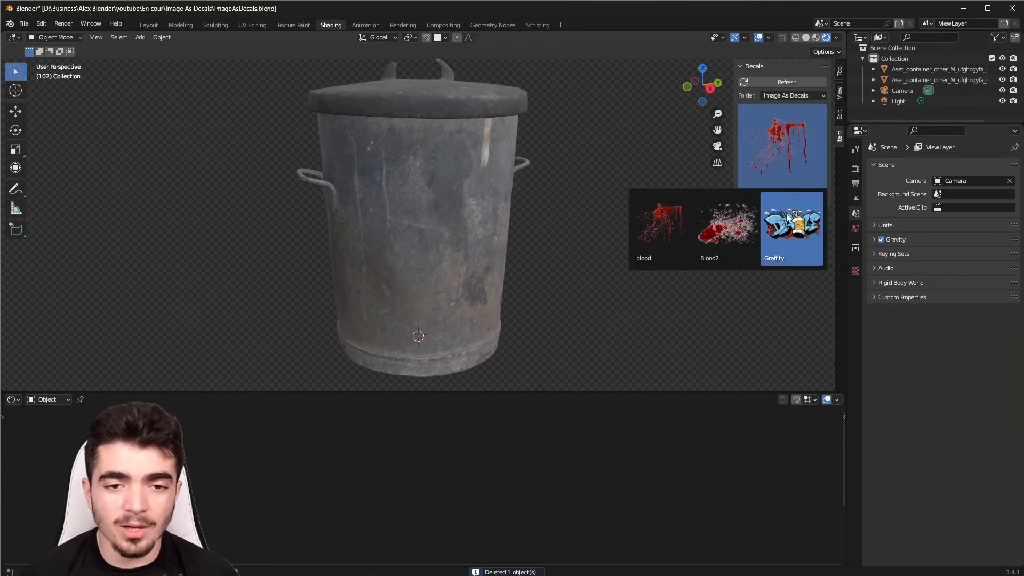
pyautogui.click(786, 219)
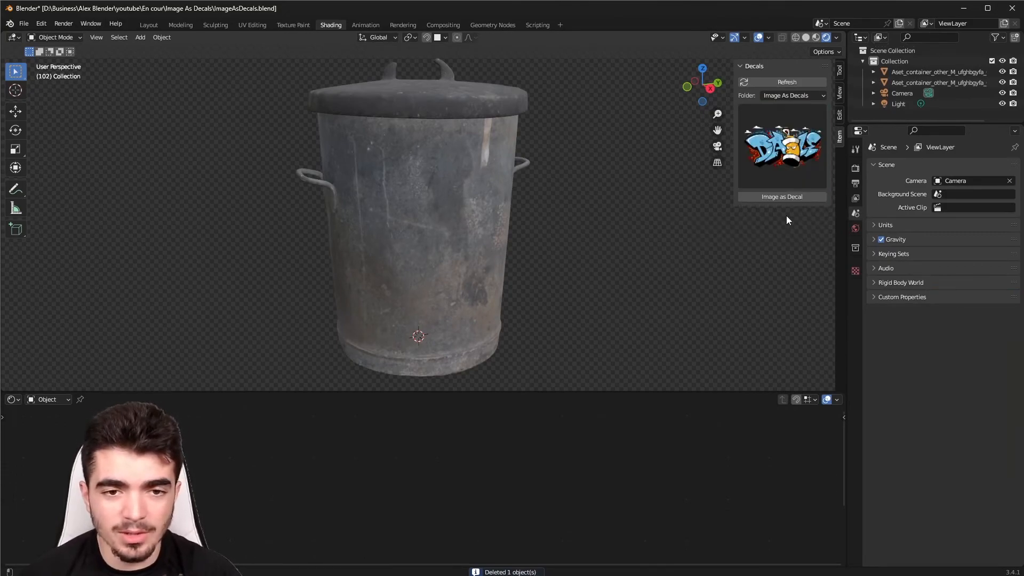
pyautogui.click(766, 196)
pyautogui.scroll(-5, 587, 193)
pyautogui.moveTo(467, 104); pyautogui.dragTo(555, 224, button='middle')
pyautogui.scroll(2, 559, 220)
pyautogui.scroll(-3, 524, 191)
# - Move the oversized graffiti decal behind the trash can, compare the two objects and delete the decal
pyautogui.press('g')
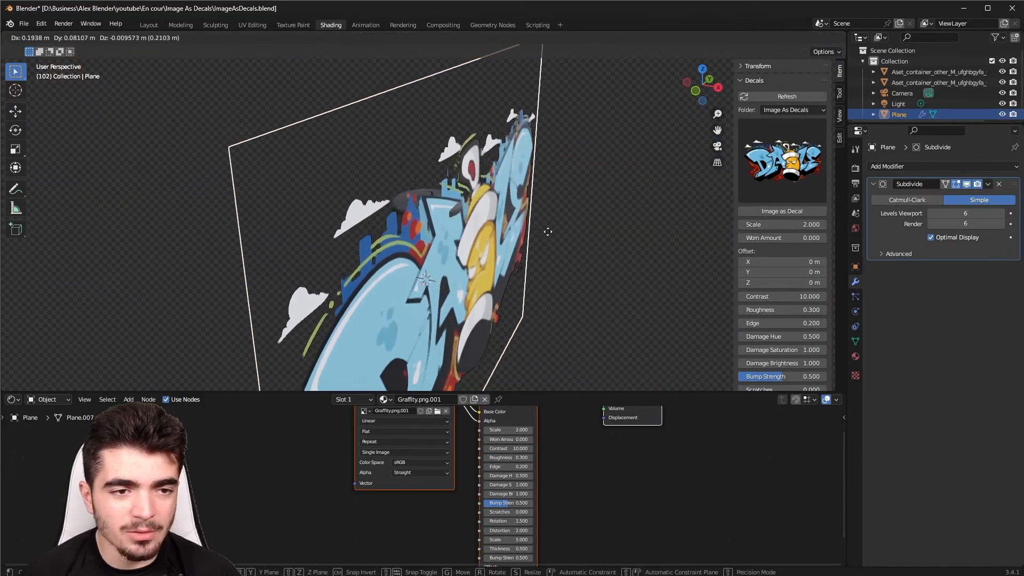
pyautogui.click(487, 198)
pyautogui.moveTo(580, 183); pyautogui.dragTo(539, 187, button='middle')
pyautogui.click(464, 216)
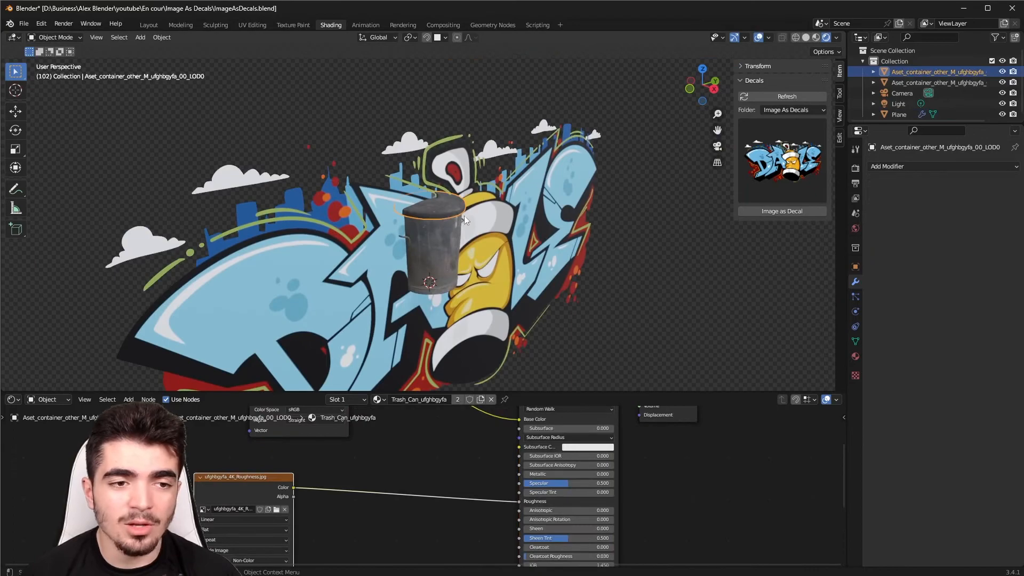
pyautogui.click(442, 236)
pyautogui.click(559, 227)
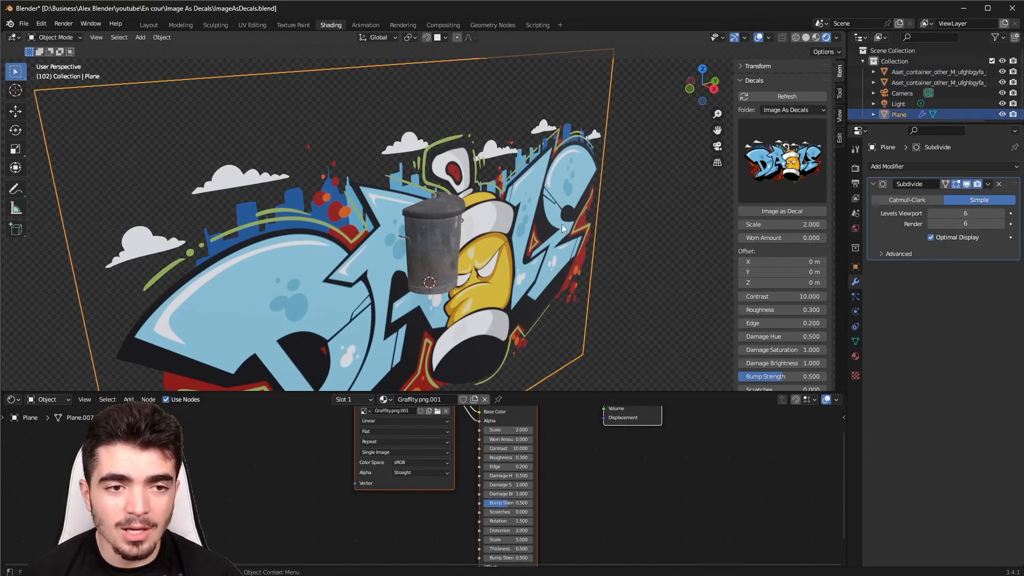
pyautogui.scroll(4, 561, 225)
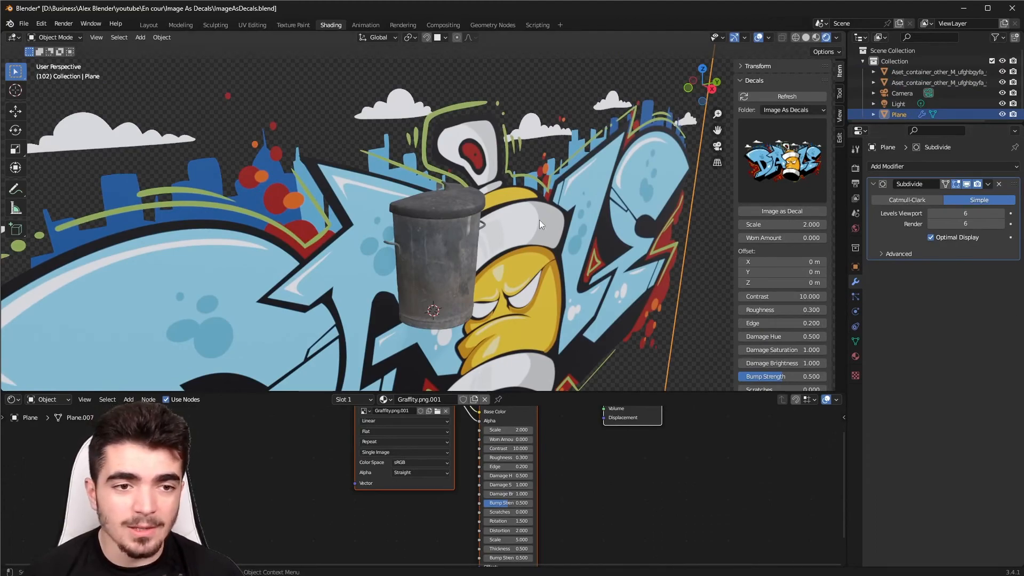
pyautogui.press('Delete')
pyautogui.scroll(3, 556, 244)
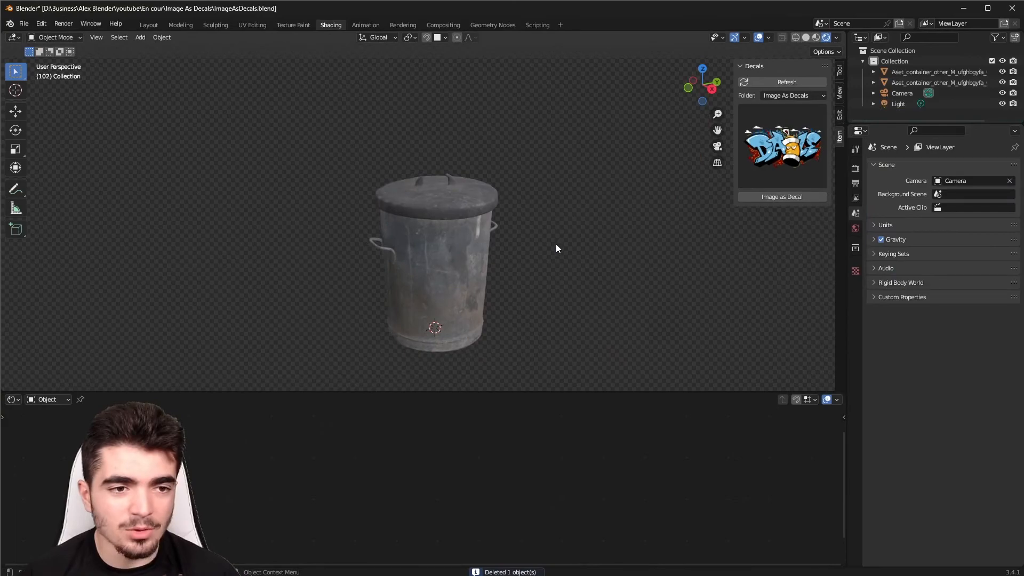
# - Import the graffiti image as a decal with the trash can body selected as its Shrinkwrap target
pyautogui.click(468, 262)
pyautogui.moveTo(441, 301); pyautogui.dragTo(479, 243, button='middle')
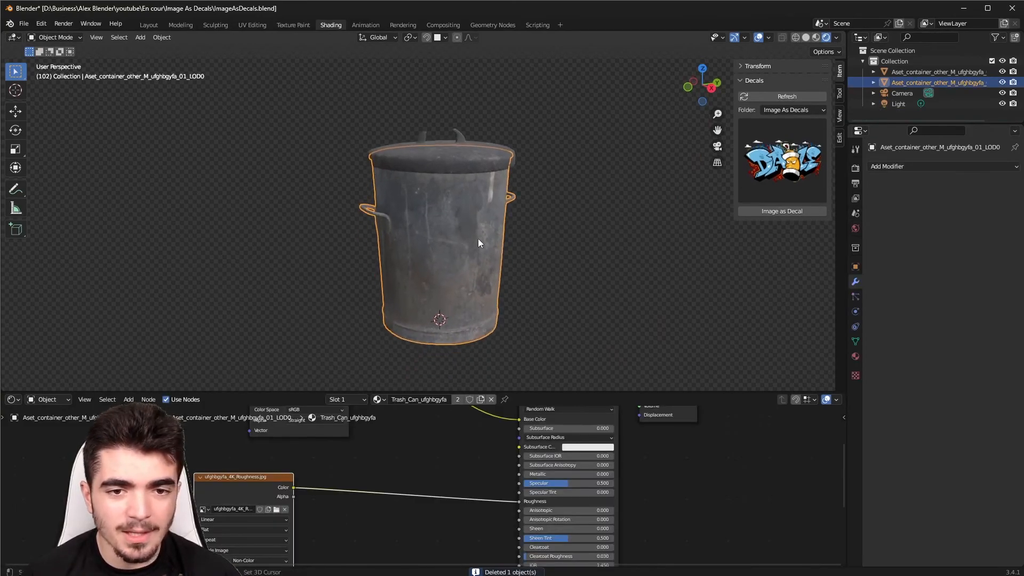
pyautogui.click(775, 211)
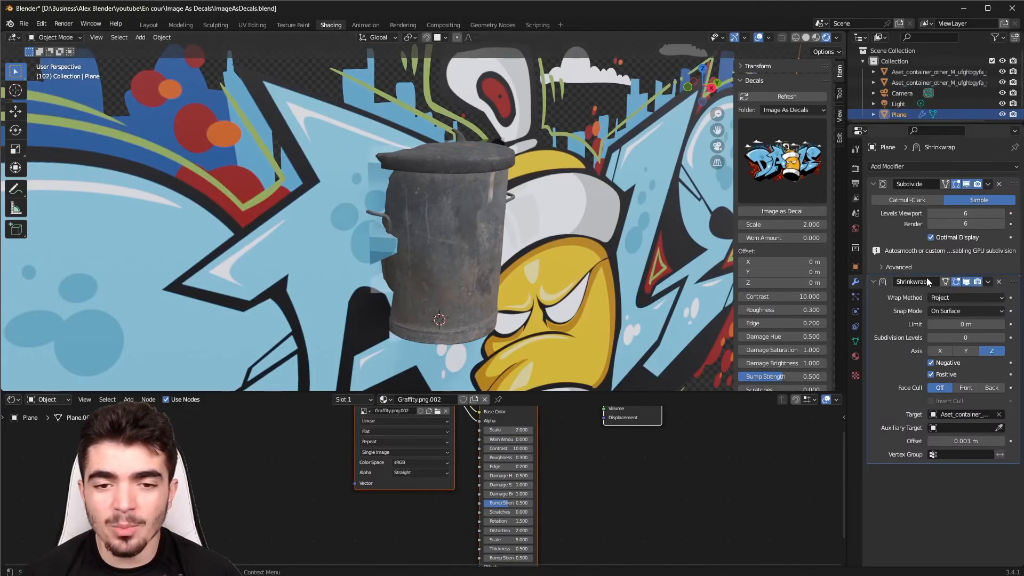
pyautogui.click(873, 281)
pyautogui.click(874, 281)
pyautogui.scroll(-5, 374, 253)
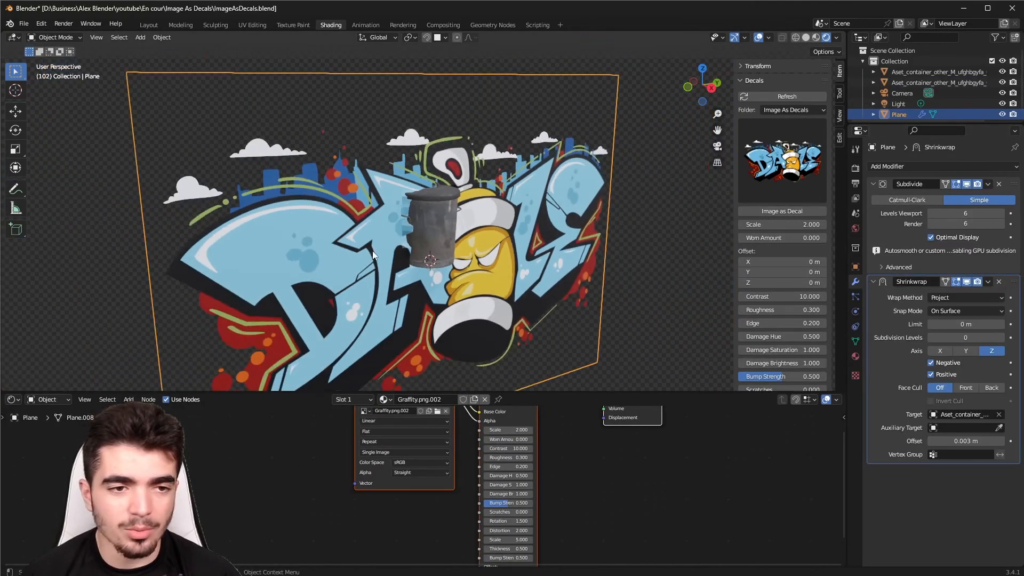
# - Scale the graffiti decal down close to the trash can's size and move it toward the can
pyautogui.moveTo(388, 257); pyautogui.dragTo(419, 259, button='middle')
pyautogui.press('g')
pyautogui.click(471, 258)
pyautogui.press('s')
pyautogui.click(463, 271)
pyautogui.press('g')
pyautogui.click(452, 253)
pyautogui.moveTo(411, 262); pyautogui.dragTo(446, 262, button='middle')
pyautogui.scroll(5, 437, 276)
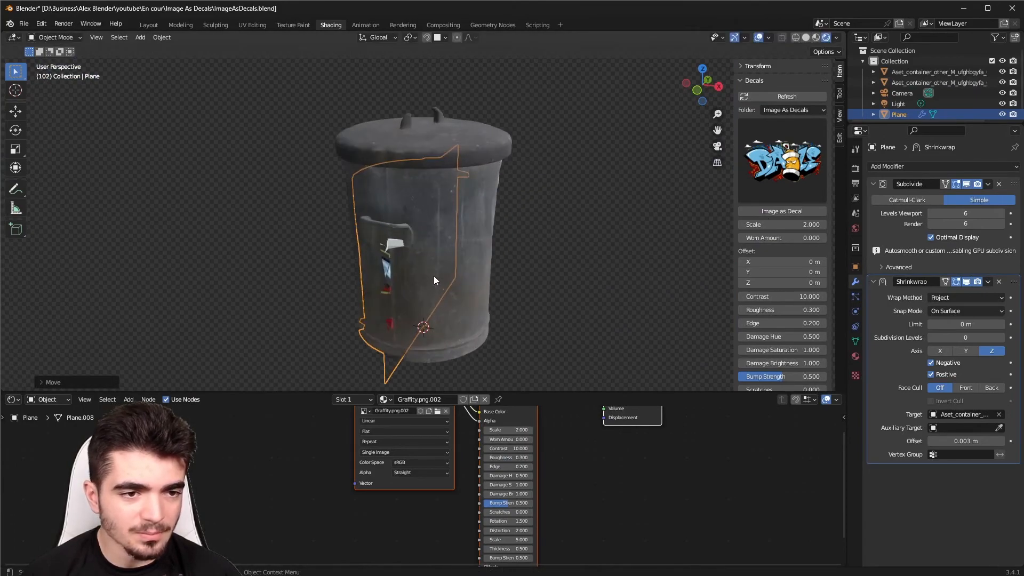
# - Position the graffiti decal on the trash can's front and resize it to fit between the handles
pyautogui.press('g')
pyautogui.click(495, 237)
pyautogui.moveTo(495, 238); pyautogui.dragTo(432, 223, button='middle')
pyautogui.press('g')
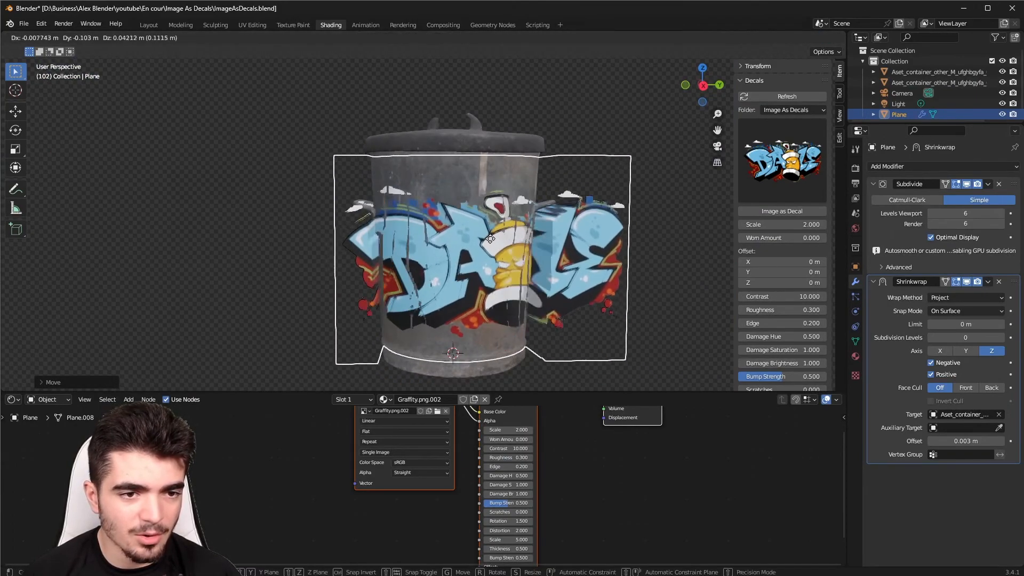
pyautogui.click(459, 241)
pyautogui.press('s')
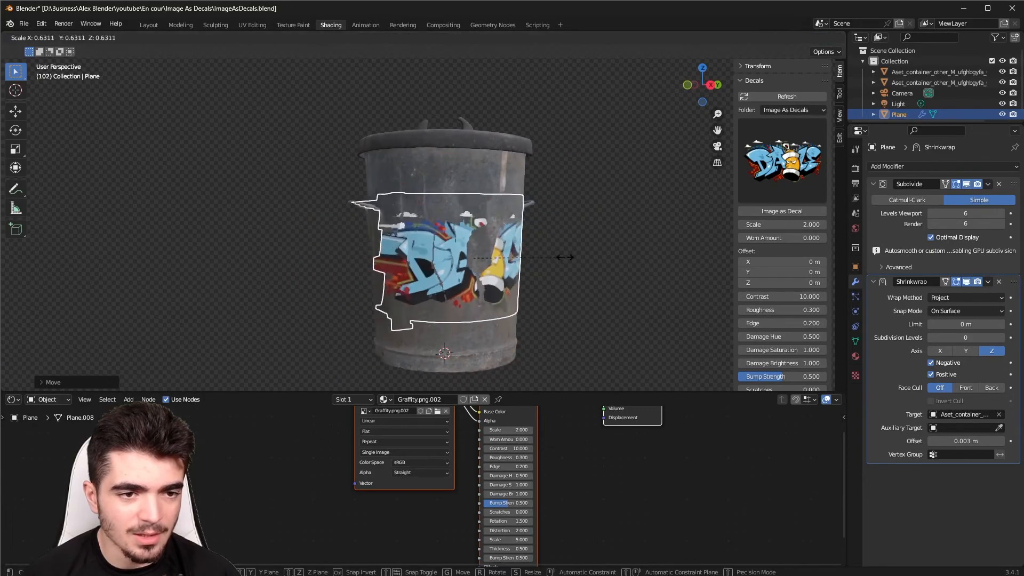
pyautogui.click(447, 246)
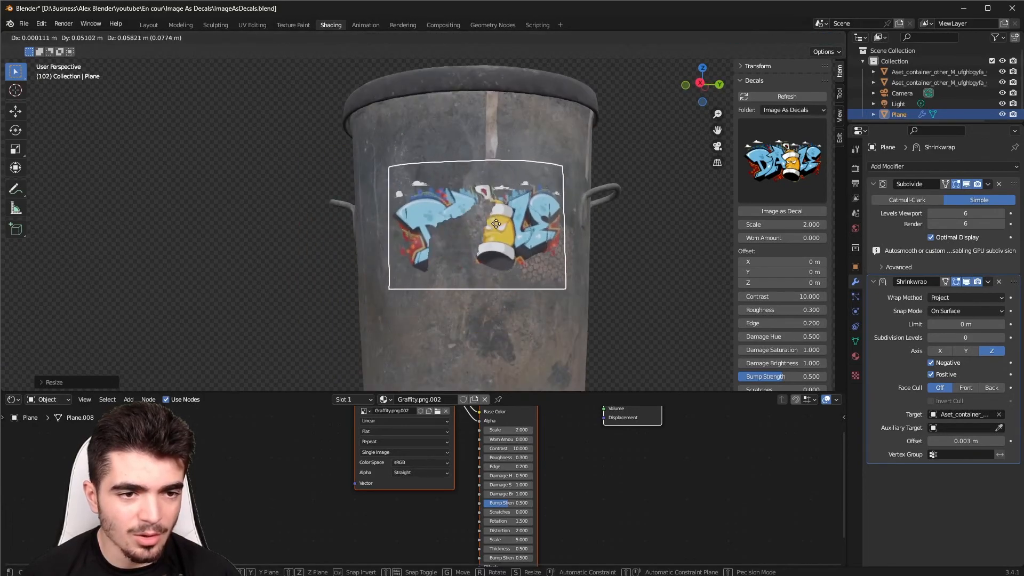
pyautogui.click(464, 261)
pyautogui.press('s')
pyautogui.click(566, 275)
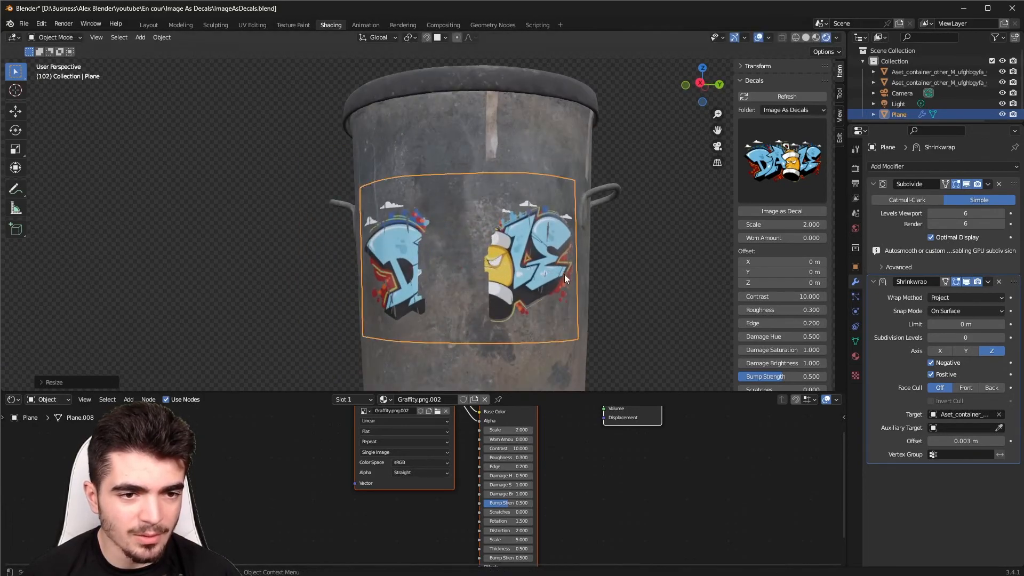
# - Try a much larger Shrinkwrap offset on the graffiti decal and undo the change
pyautogui.moveTo(569, 274); pyautogui.dragTo(561, 285, button='middle')
pyautogui.scroll(5, 547, 236)
pyautogui.moveTo(496, 224)
pyautogui.mouseDown(button='middle')
pyautogui.moveTo(512, 233)
pyautogui.moveTo(449, 196)
pyautogui.moveTo(476, 224)
pyautogui.mouseUp(button='middle')
pyautogui.scroll(-4, 472, 245)
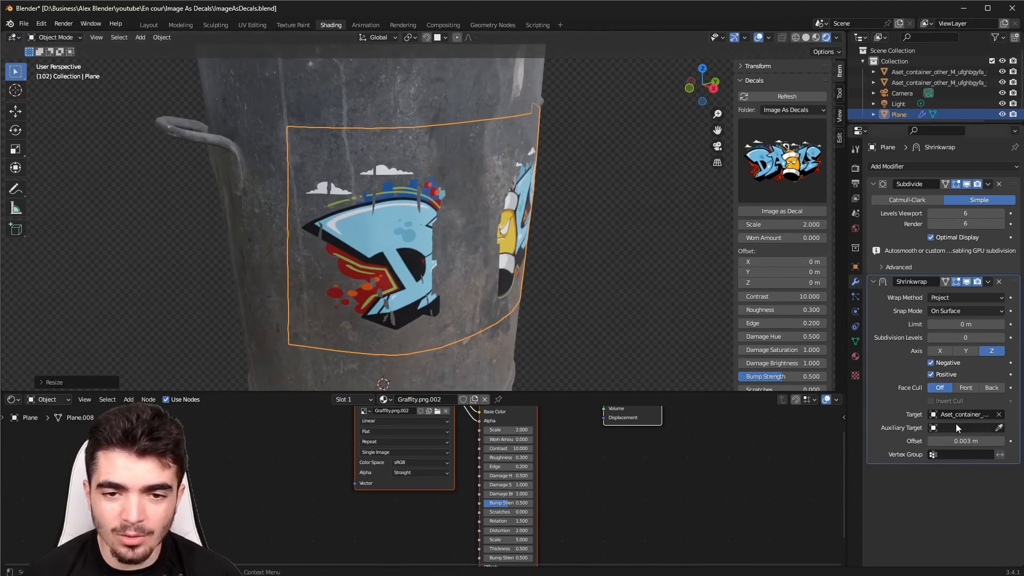
pyautogui.moveTo(958, 443); pyautogui.dragTo(992, 443)
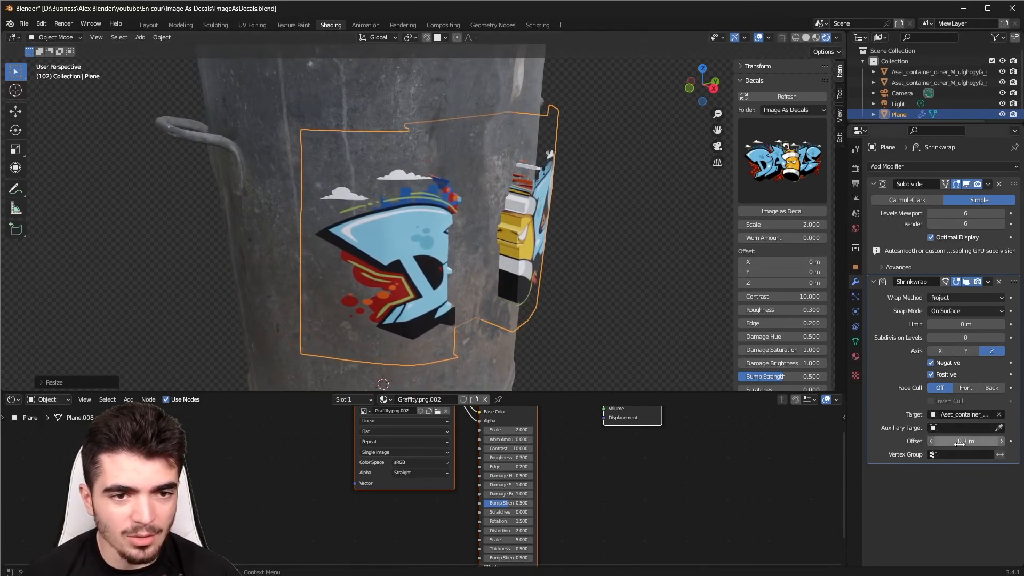
pyautogui.hotkey('ctrl', 'z')
# - Move the graffiti decal outward from the trash can in front view and adjust its position so the artwork projects onto the surface
pyautogui.moveTo(684, 325); pyautogui.dragTo(555, 258, button='middle')
pyautogui.press('KP_3')
pyautogui.press('KP_1')
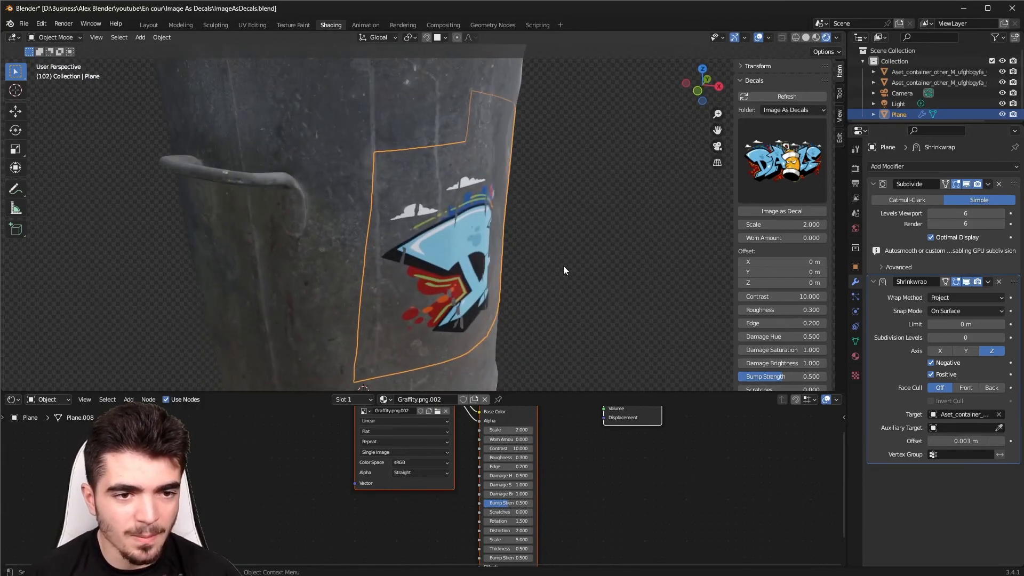
pyautogui.press('KP_1')
pyautogui.press('g')
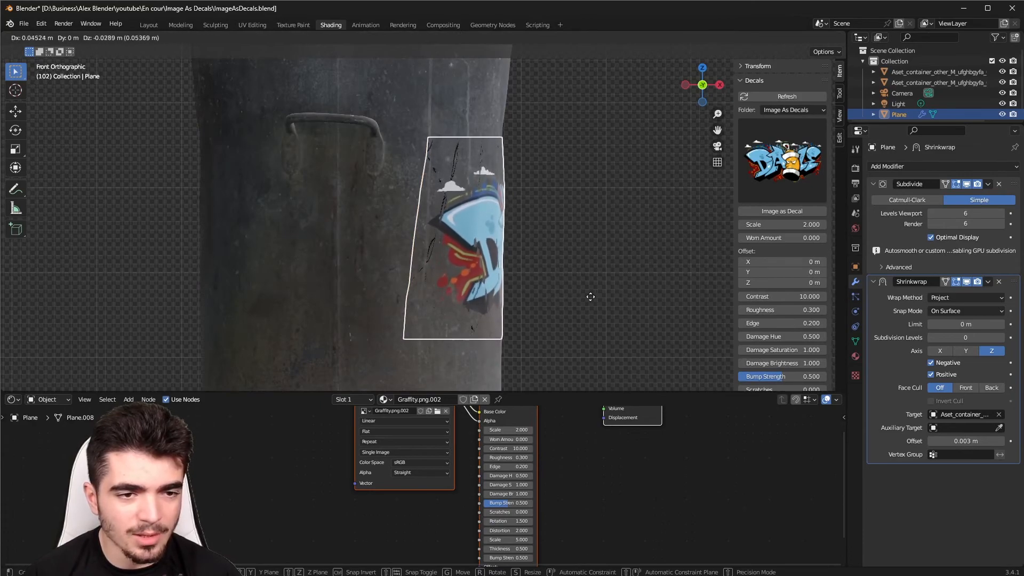
pyautogui.click(614, 298)
pyautogui.moveTo(623, 294); pyautogui.dragTo(570, 250, button='middle')
pyautogui.press('g')
pyautogui.click(558, 262)
pyautogui.press('g')
pyautogui.click(573, 261)
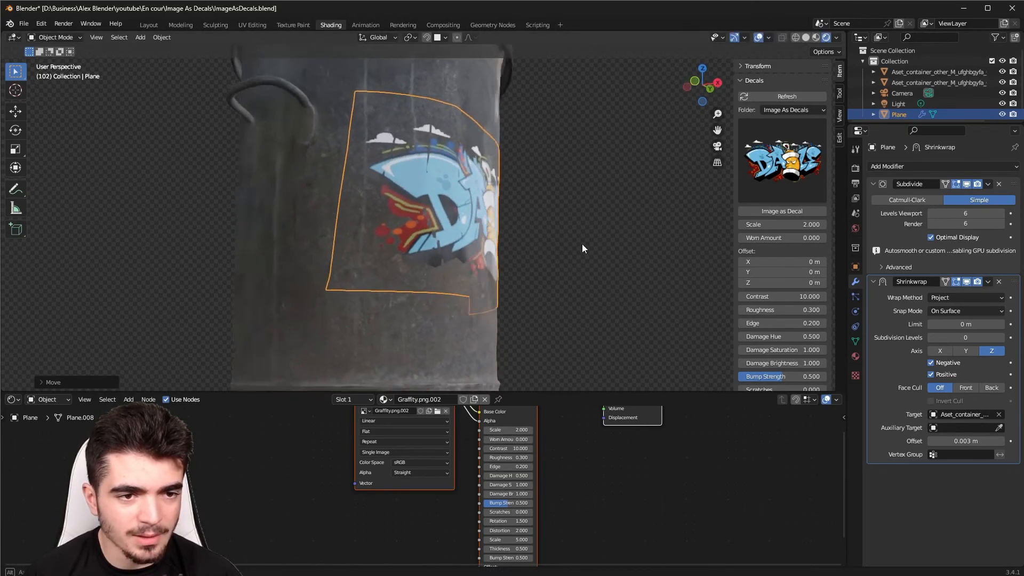
# - Increase the graffiti decal's Shrinkwrap offset to 0.005 m and on to 0.008 m to close the gaps in the artwork
pyautogui.scroll(5, 578, 242)
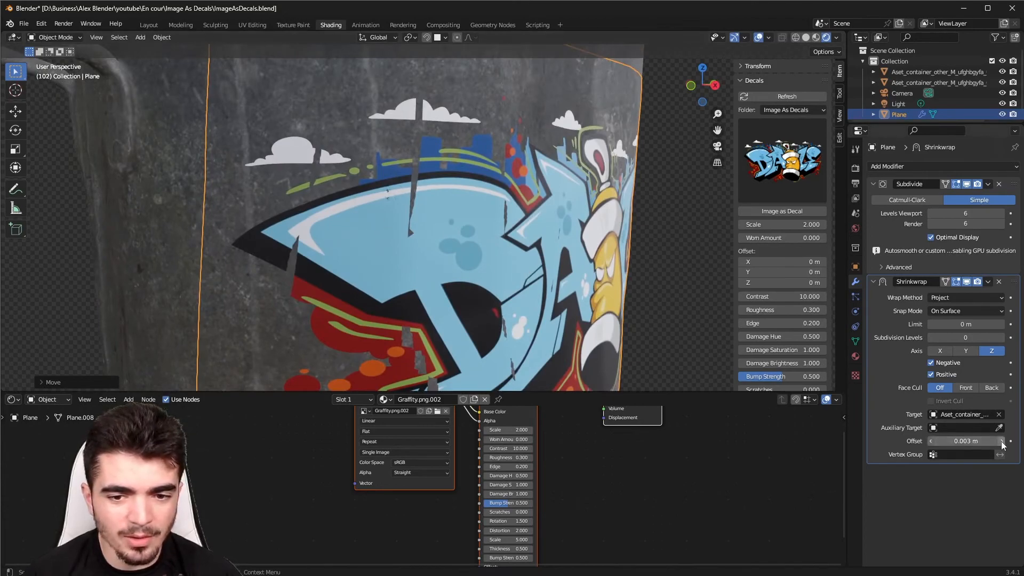
pyautogui.keyDown('shift'); pyautogui.moveTo(966, 442); pyautogui.dragTo(968, 441); pyautogui.keyUp('shift')
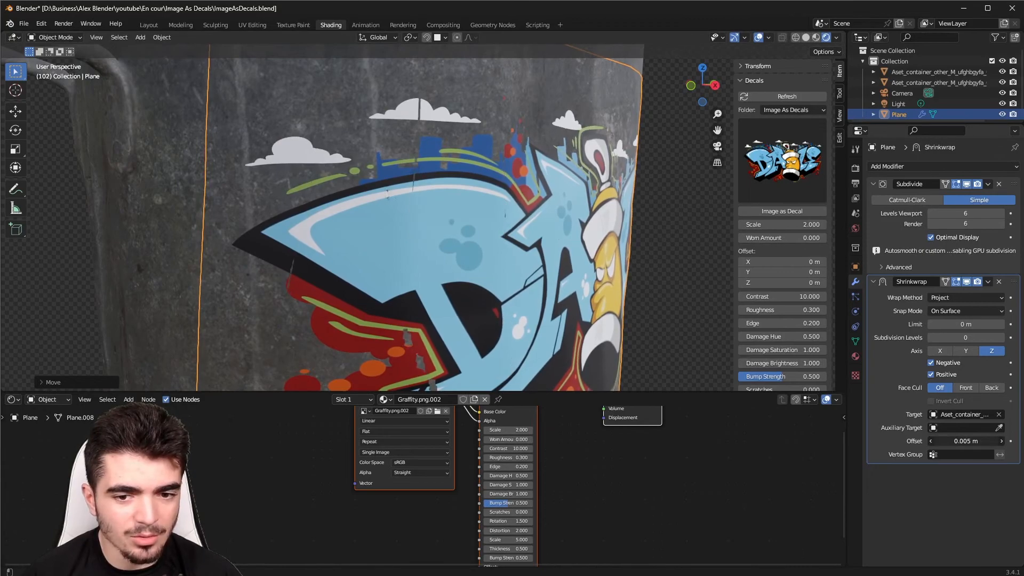
pyautogui.scroll(-5, 543, 239)
pyautogui.moveTo(543, 239); pyautogui.dragTo(478, 213, button='middle')
pyautogui.scroll(3, 461, 211)
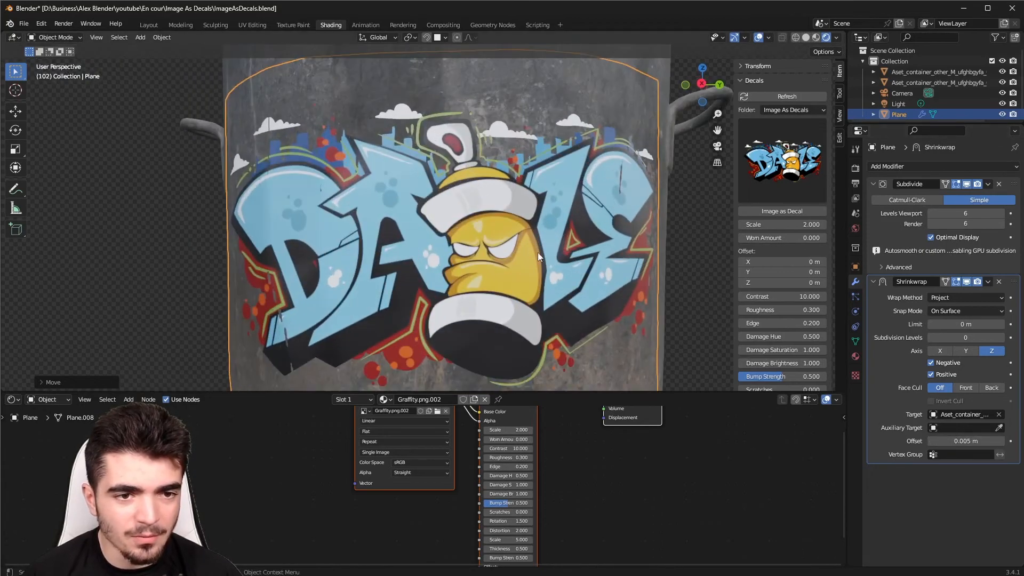
pyautogui.moveTo(534, 252); pyautogui.dragTo(499, 276, button='middle')
pyautogui.scroll(2, 499, 277)
pyautogui.keyDown('shift'); pyautogui.moveTo(966, 442); pyautogui.dragTo(968, 441); pyautogui.keyUp('shift')
pyautogui.scroll(-3, 483, 489)
# - Enlarge the shader editor and move the Decal Shader node further from the graffiti image texture node
pyautogui.moveTo(482, 489); pyautogui.dragTo(418, 526, button='middle')
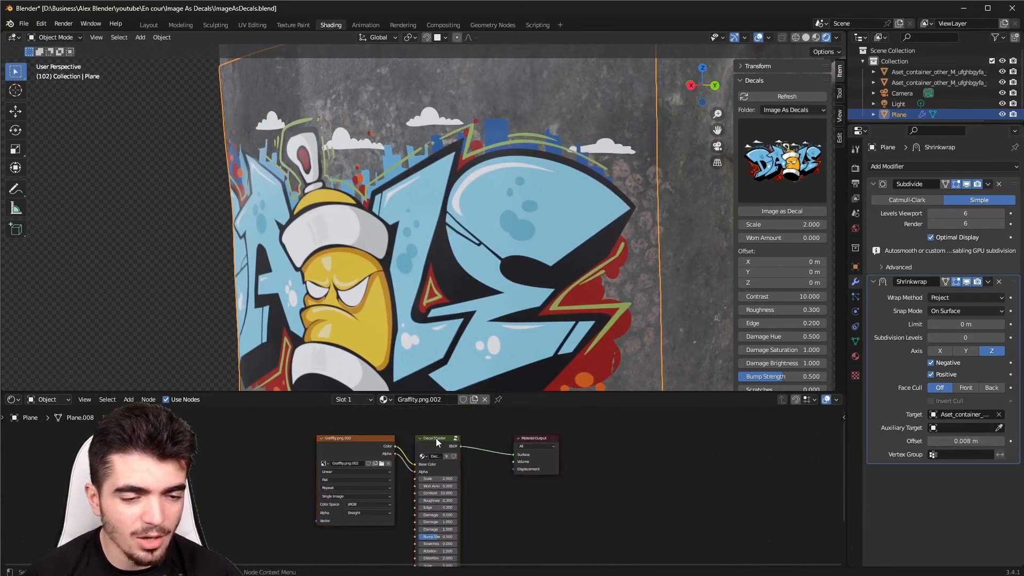
pyautogui.moveTo(521, 392); pyautogui.dragTo(522, 290)
pyautogui.scroll(3, 366, 363)
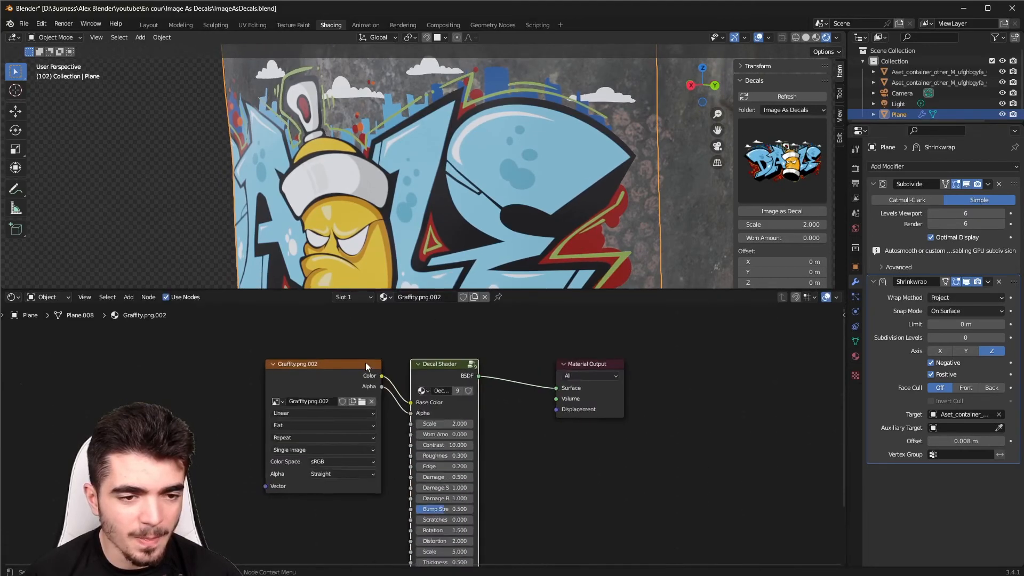
pyautogui.moveTo(504, 364); pyautogui.dragTo(527, 362)
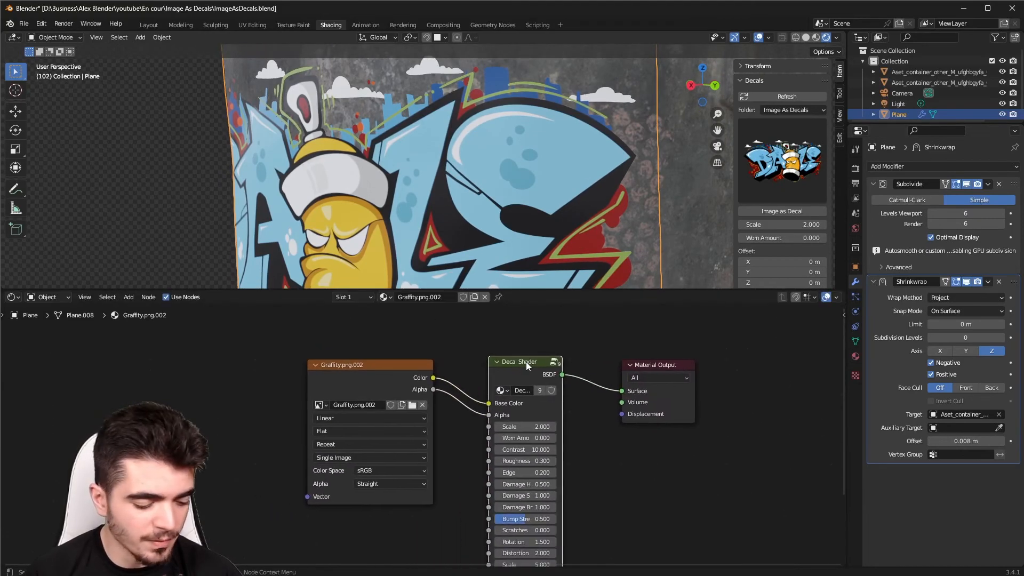
# - Open the Decal Shader node group, examine its internal node network and return to the decal material
pyautogui.press('Tab')
pyautogui.scroll(-5, 321, 440)
pyautogui.moveTo(322, 439); pyautogui.dragTo(546, 416, button='middle')
pyautogui.moveTo(193, 347); pyautogui.dragTo(789, 544)
pyautogui.moveTo(750, 506); pyautogui.dragTo(676, 532, button='middle')
pyautogui.moveTo(794, 529); pyautogui.dragTo(141, 368)
pyautogui.press('Tab')
pyautogui.scroll(4, 533, 463)
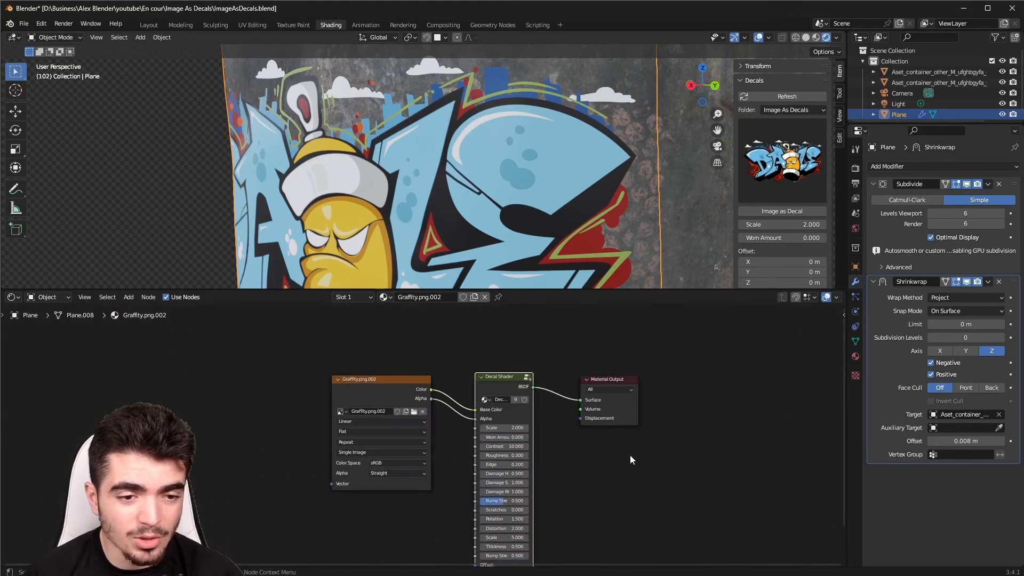
# - Try a first Scale value of 3.2 on the Decal Shader and restore it to 2
pyautogui.scroll(3, 627, 460)
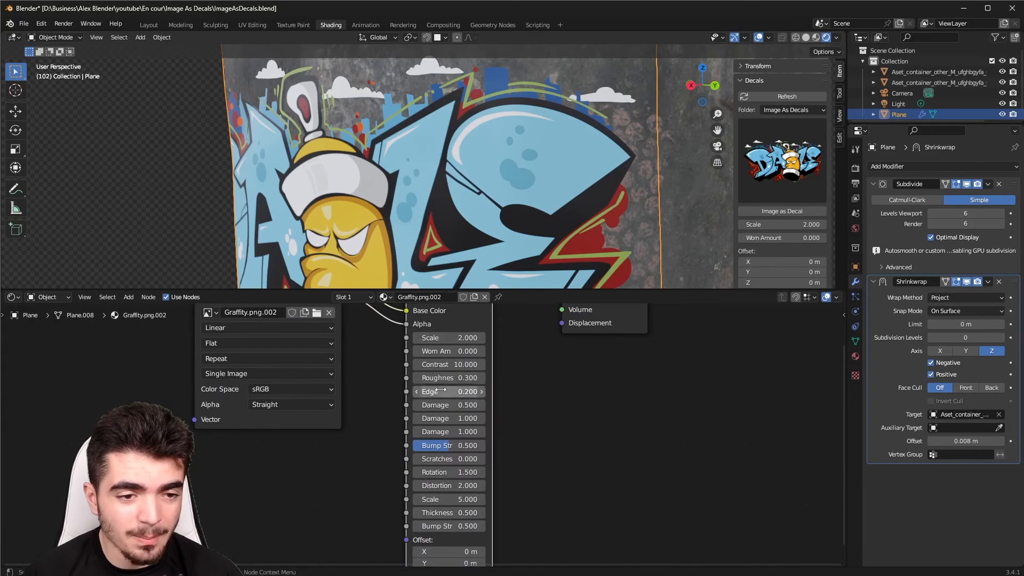
pyautogui.moveTo(563, 411); pyautogui.dragTo(557, 473, button='middle')
pyautogui.scroll(-3, 333, 195)
pyautogui.moveTo(332, 193); pyautogui.dragTo(401, 180, button='middle')
pyautogui.scroll(1, 403, 181)
pyautogui.moveTo(443, 400)
pyautogui.mouseDown()
pyautogui.moveTo(460, 400)
pyautogui.moveTo(429, 400)
pyautogui.mouseUp()
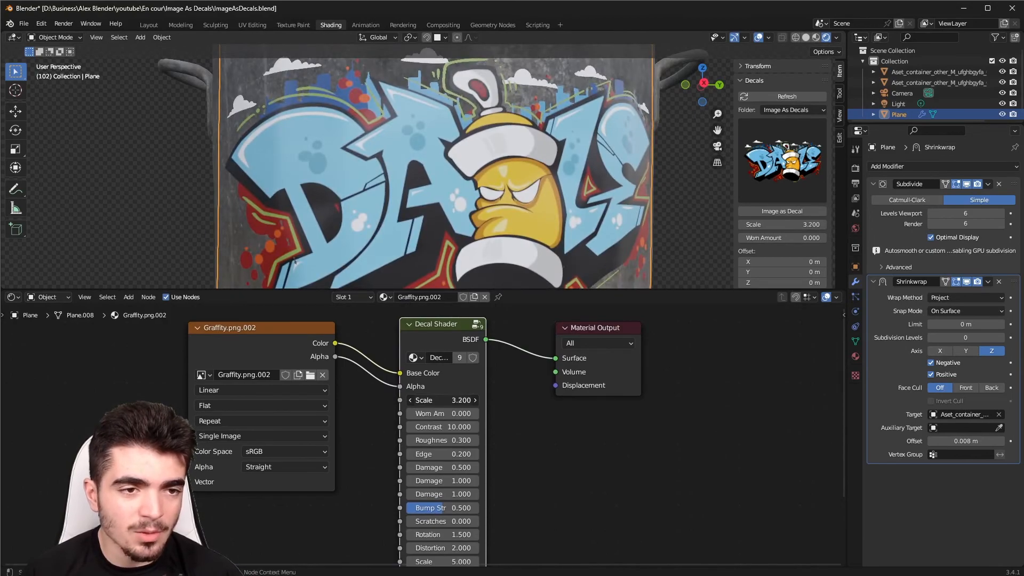
pyautogui.moveTo(385, 167); pyautogui.dragTo(449, 300, button='middle')
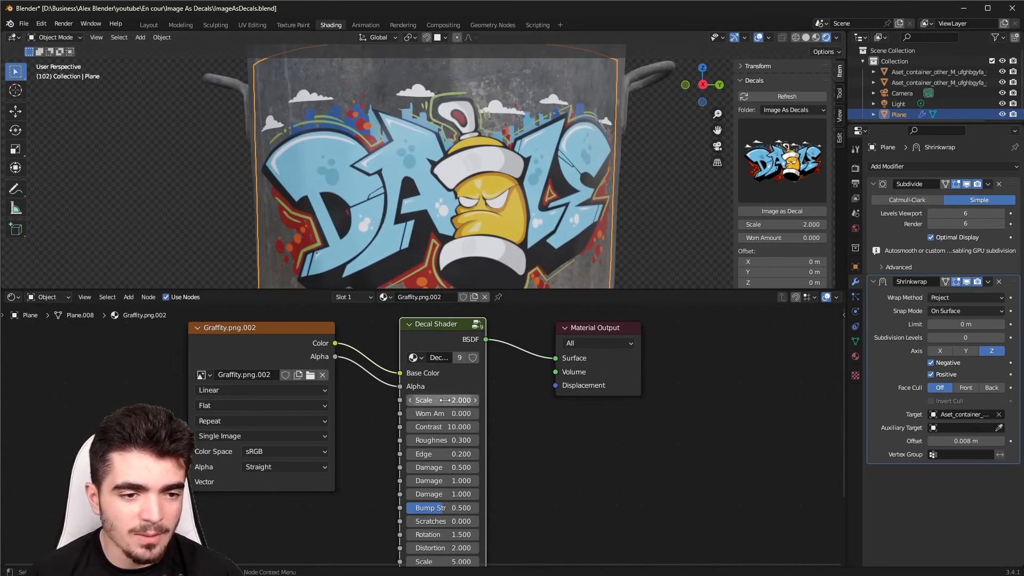
# - Widen the Decal Shader node, set its Worn Amount to 2.1 and inspect the wear on the graffiti
pyautogui.moveTo(486, 404)
pyautogui.mouseDown()
pyautogui.moveTo(518, 406)
pyautogui.moveTo(472, 414)
pyautogui.mouseUp()
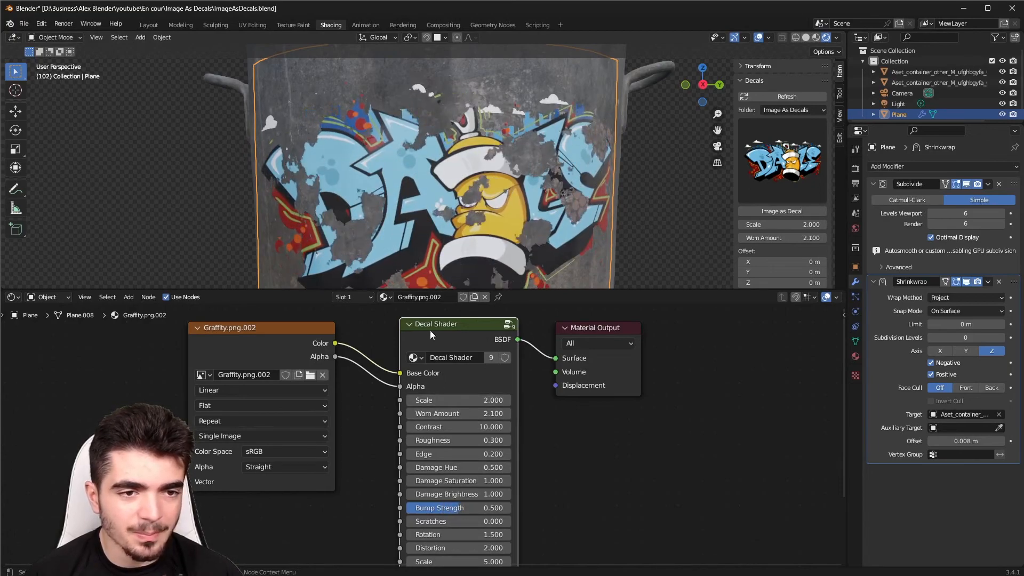
pyautogui.scroll(4, 432, 213)
pyautogui.moveTo(389, 158); pyautogui.dragTo(385, 179, button='middle')
pyautogui.scroll(-4, 432, 226)
# - Reduce the Decal Shader's first Scale value to 0.22 for larger wear patches on the graffiti
pyautogui.moveTo(453, 406); pyautogui.dragTo(423, 401)
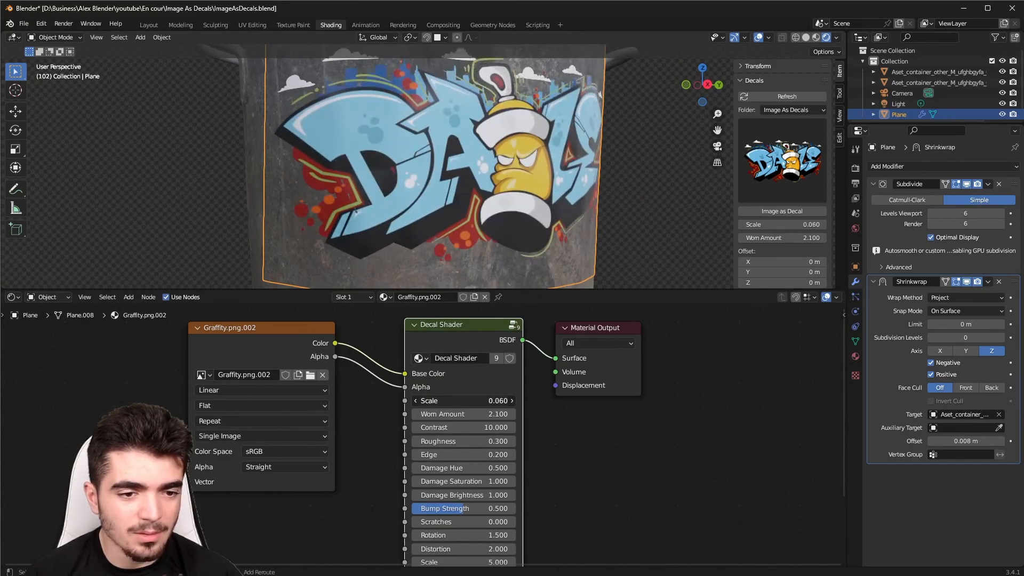
pyautogui.moveTo(540, 173); pyautogui.dragTo(477, 282, button='middle')
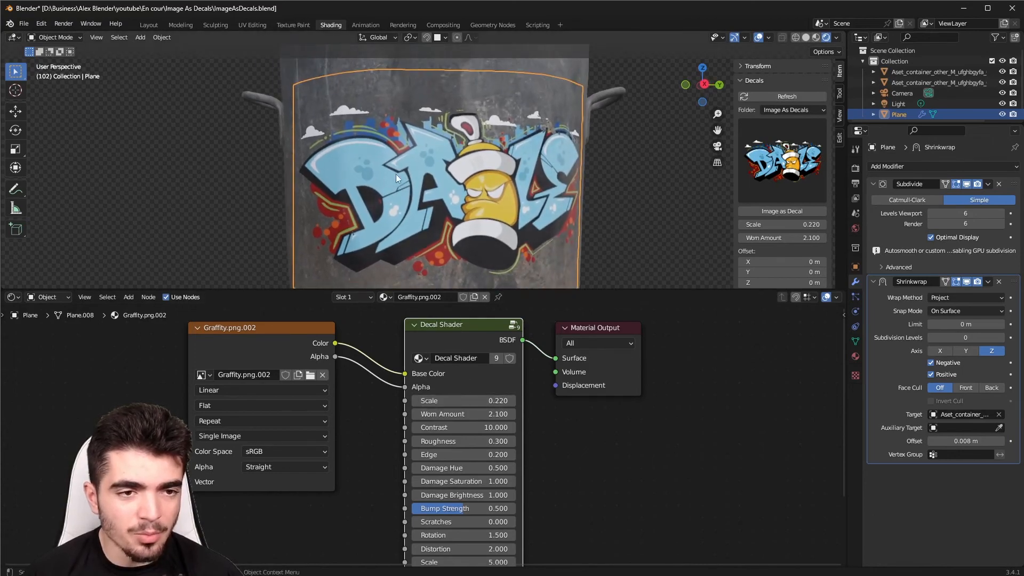
pyautogui.moveTo(391, 172); pyautogui.dragTo(390, 142, button='middle')
pyautogui.moveTo(379, 282); pyautogui.dragTo(481, 133, button='middle')
pyautogui.scroll(-3, 424, 168)
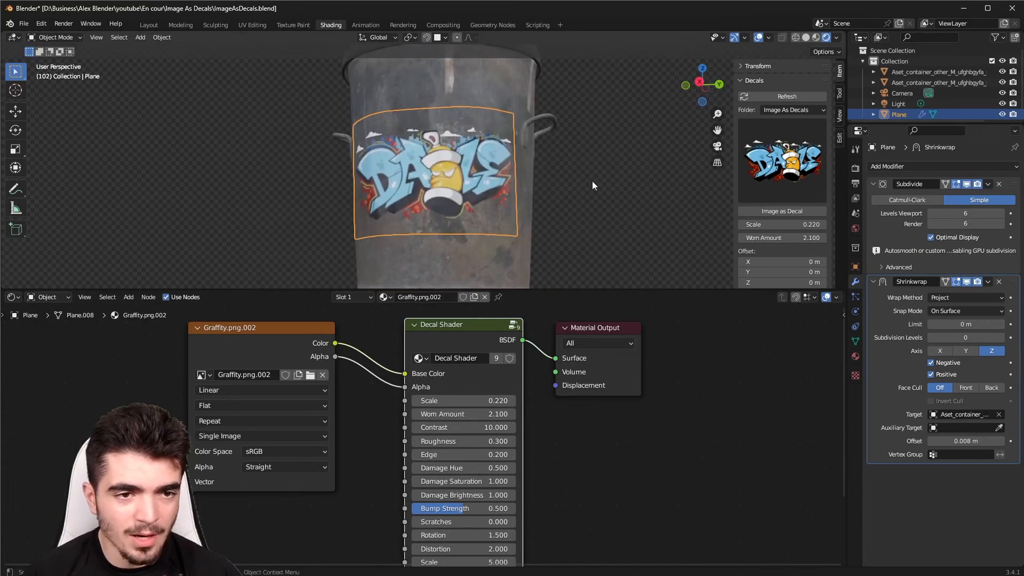
# - Set the Decal Shader's Offset to 3.5 m in X and 0.3 m in Y to shift the wear pattern
pyautogui.moveTo(617, 173); pyautogui.dragTo(473, 239, button='middle')
pyautogui.scroll(2, 473, 239)
pyautogui.moveTo(563, 520); pyautogui.dragTo(545, 401, button='middle')
pyautogui.moveTo(471, 485); pyautogui.dragTo(558, 485)
pyautogui.moveTo(464, 494); pyautogui.dragTo(429, 495)
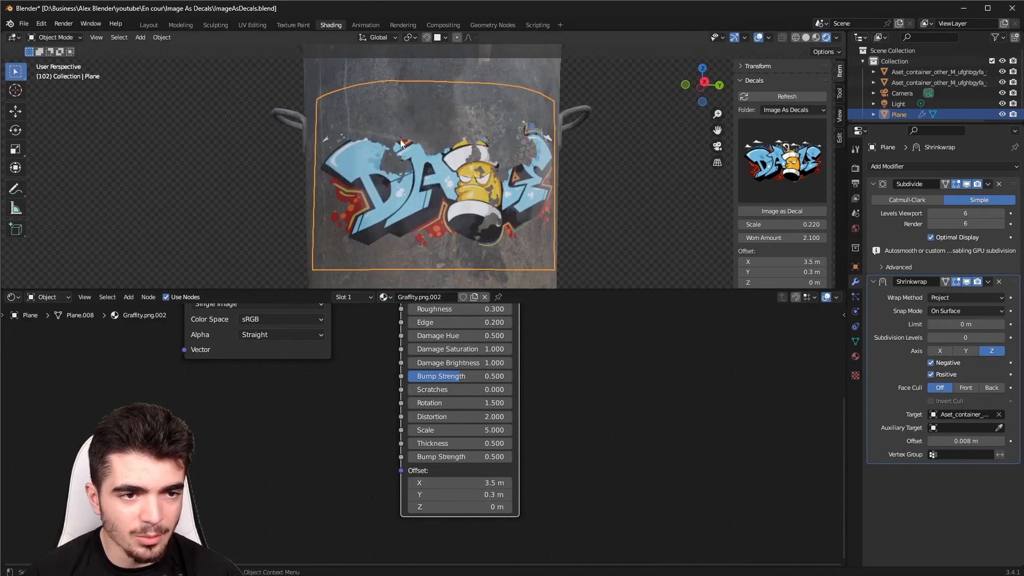
# - Try an Edge value of 0.7 on the Decal Shader and inspect the worn borders of the graffiti up close
pyautogui.scroll(4, 406, 142)
pyautogui.moveTo(305, 159); pyautogui.dragTo(520, 188, button='middle')
pyautogui.moveTo(559, 360); pyautogui.dragTo(549, 480, button='middle')
pyautogui.scroll(1, 556, 401)
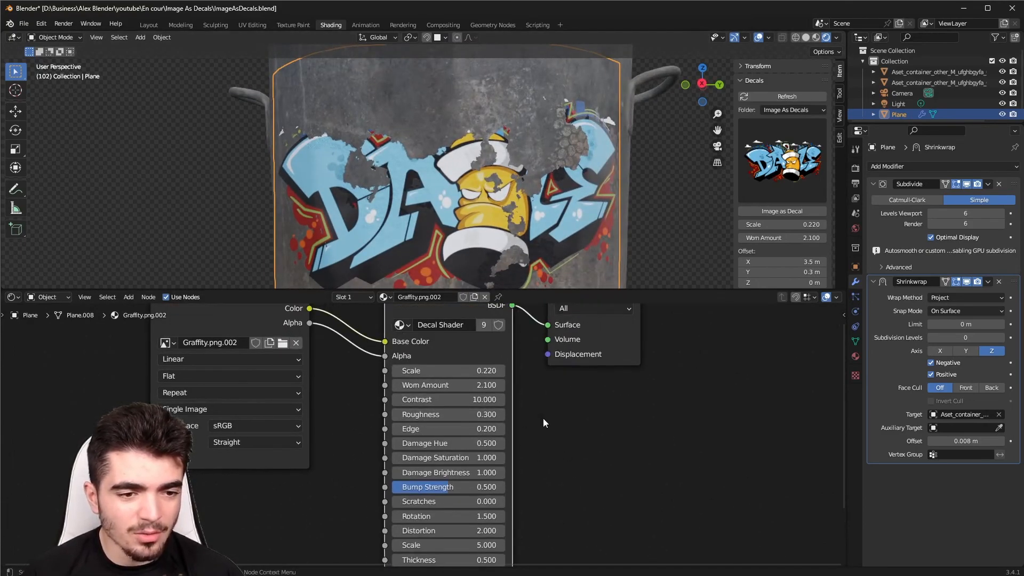
pyautogui.moveTo(448, 429)
pyautogui.mouseDown()
pyautogui.moveTo(480, 429)
pyautogui.moveTo(448, 429)
pyautogui.mouseUp()
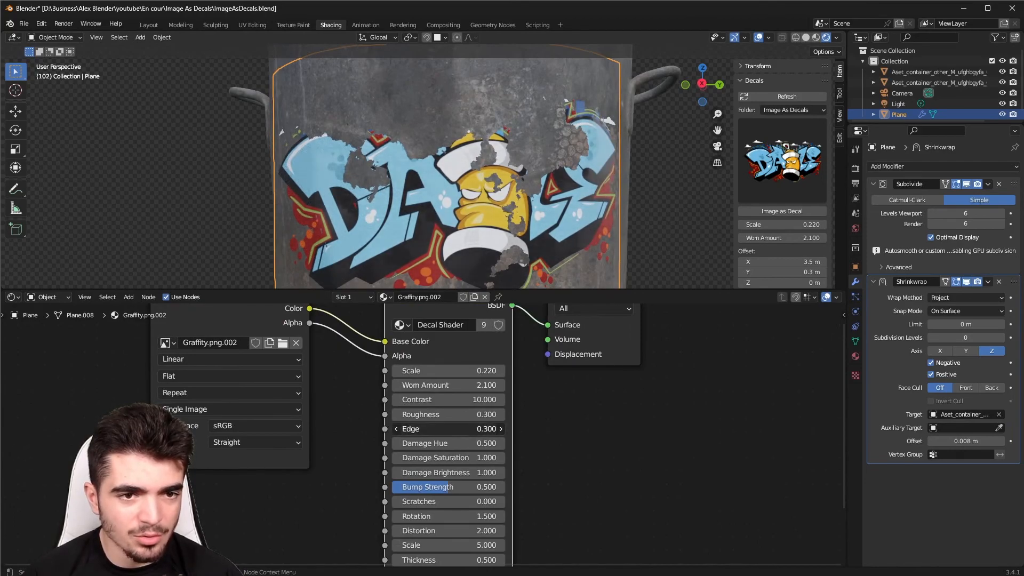
pyautogui.moveTo(408, 262); pyautogui.dragTo(356, 265, button='middle')
pyautogui.scroll(3, 373, 245)
pyautogui.moveTo(417, 225); pyautogui.dragTo(415, 215, button='middle')
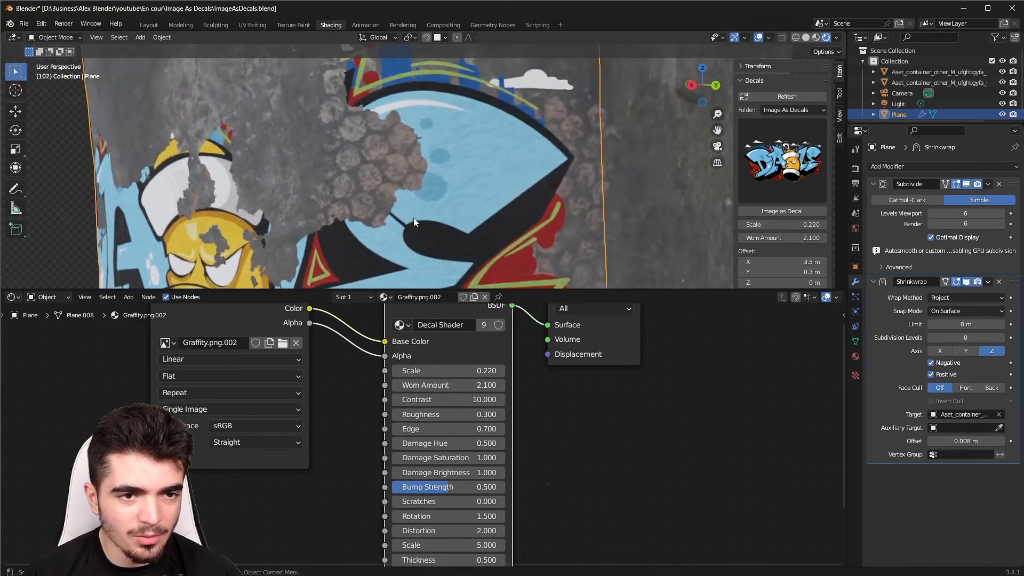
pyautogui.scroll(1, 414, 216)
pyautogui.moveTo(524, 154); pyautogui.dragTo(498, 270, button='middle')
# - Set the Decal Shader's Damage Brightness to 2 and its Edge to 0.17
pyautogui.moveTo(425, 430)
pyautogui.mouseDown()
pyautogui.moveTo(397, 430)
pyautogui.moveTo(444, 434)
pyautogui.mouseUp()
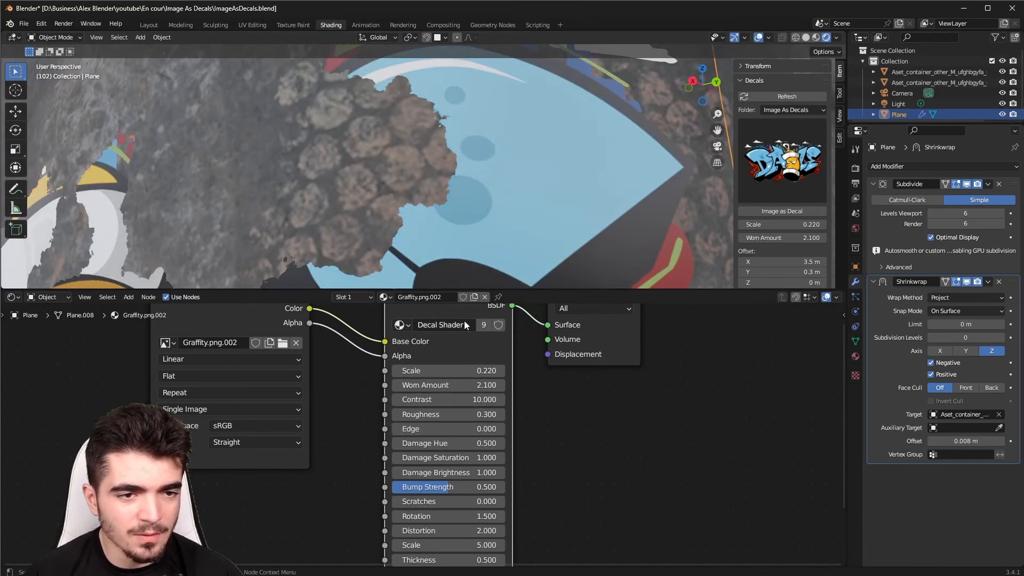
pyautogui.scroll(-3, 375, 244)
pyautogui.moveTo(375, 244)
pyautogui.mouseDown(button='middle')
pyautogui.moveTo(444, 249)
pyautogui.moveTo(392, 246)
pyautogui.mouseUp(button='middle')
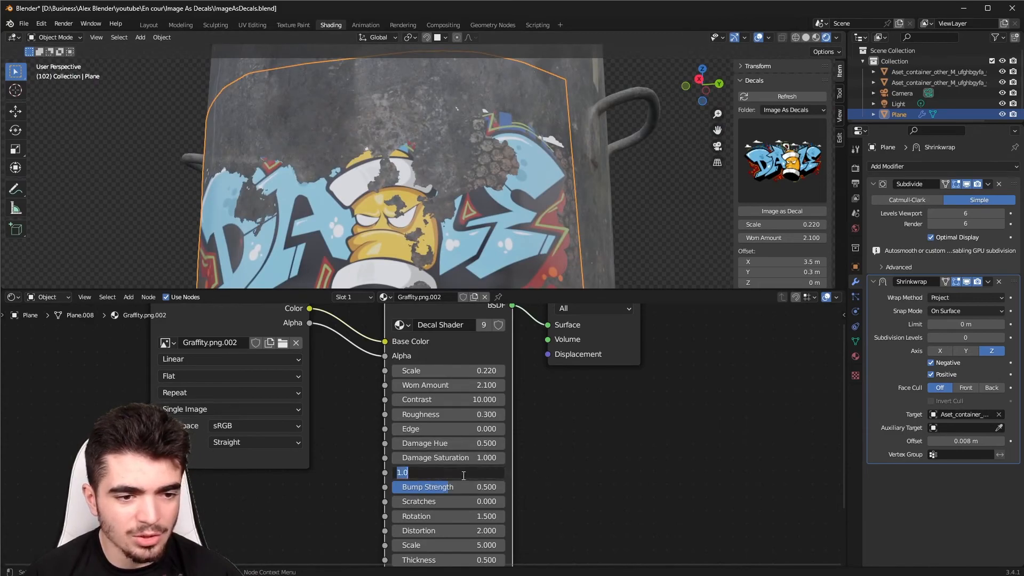
pyautogui.moveTo(454, 433)
pyautogui.mouseDown()
pyautogui.moveTo(497, 433)
pyautogui.moveTo(458, 432)
pyautogui.mouseUp()
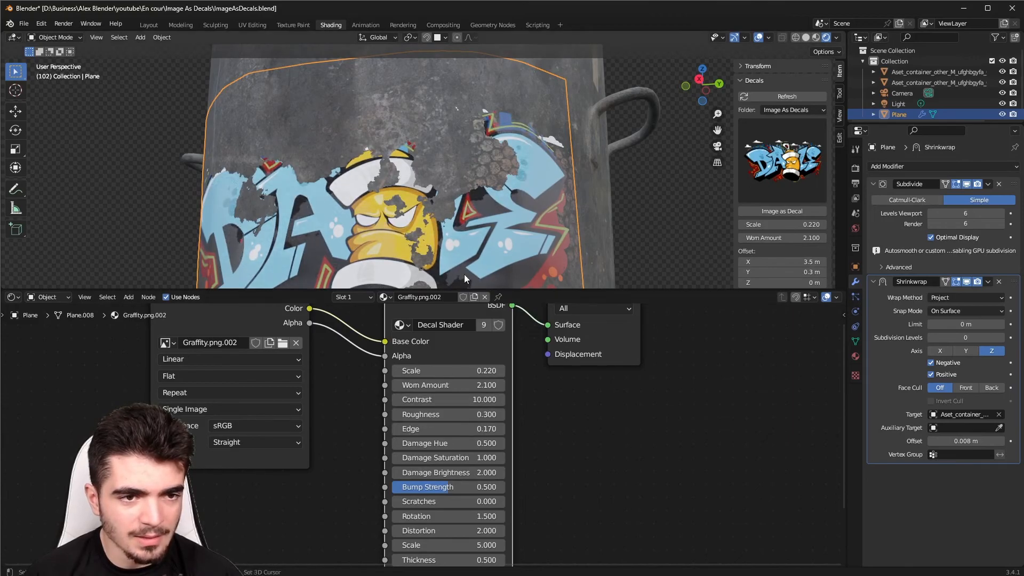
# - Examine the damaged edges across the graffiti, from the final letter through the spray-can character to the first letter
pyautogui.scroll(5, 532, 136)
pyautogui.keyDown('shift'); pyautogui.moveTo(532, 137); pyautogui.dragTo(379, 162, button='middle'); pyautogui.keyUp('shift')
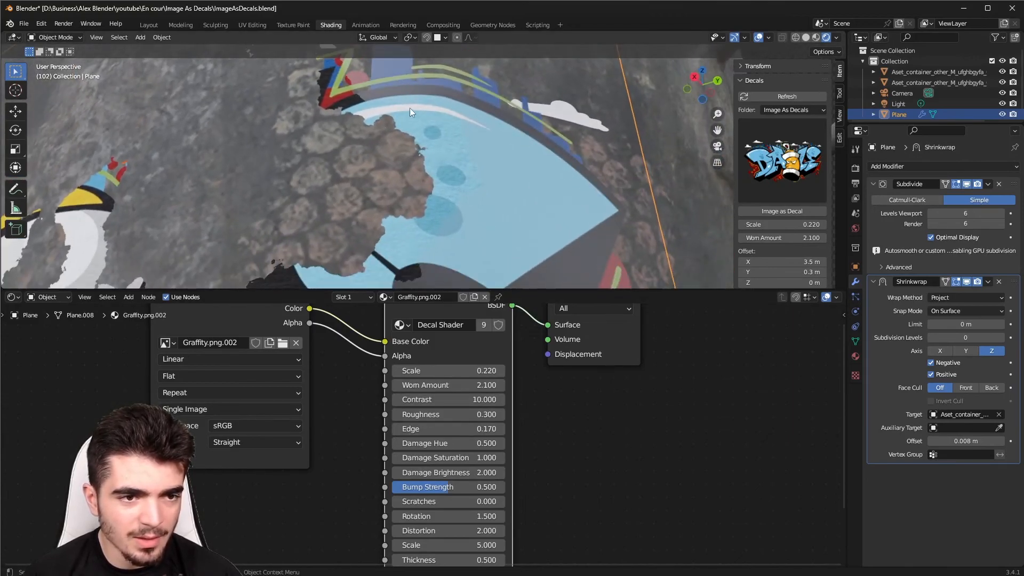
pyautogui.scroll(-5, 406, 111)
pyautogui.moveTo(320, 174)
pyautogui.keyDown('shift'); pyautogui.mouseDown(button='middle')
pyautogui.moveTo(457, 134)
pyautogui.moveTo(477, 155)
pyautogui.mouseUp(button='middle'); pyautogui.keyUp('shift')
pyautogui.scroll(4, 477, 155)
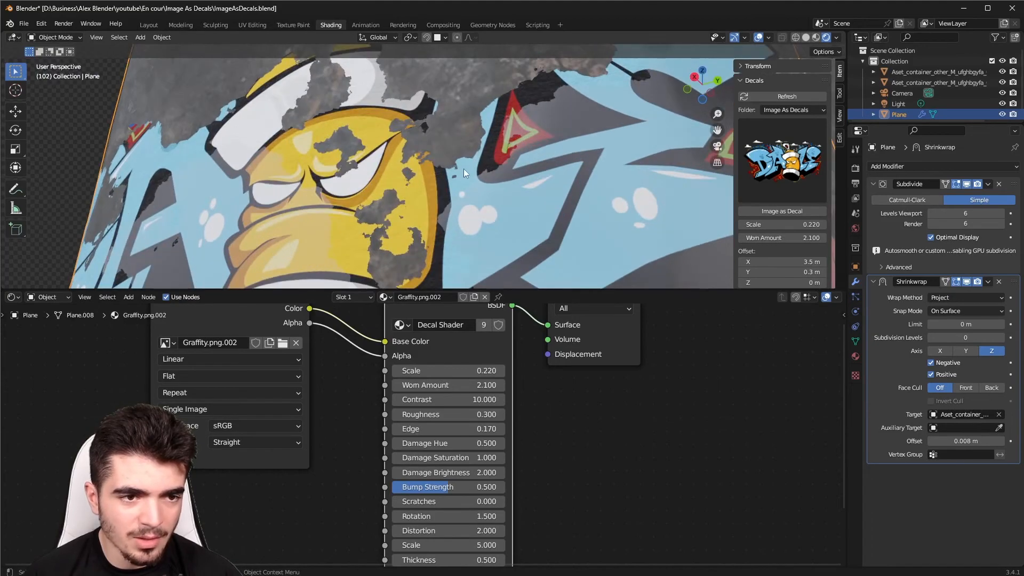
pyautogui.scroll(-4, 468, 167)
pyautogui.moveTo(320, 188); pyautogui.dragTo(373, 187, button='middle')
pyautogui.scroll(3, 368, 165)
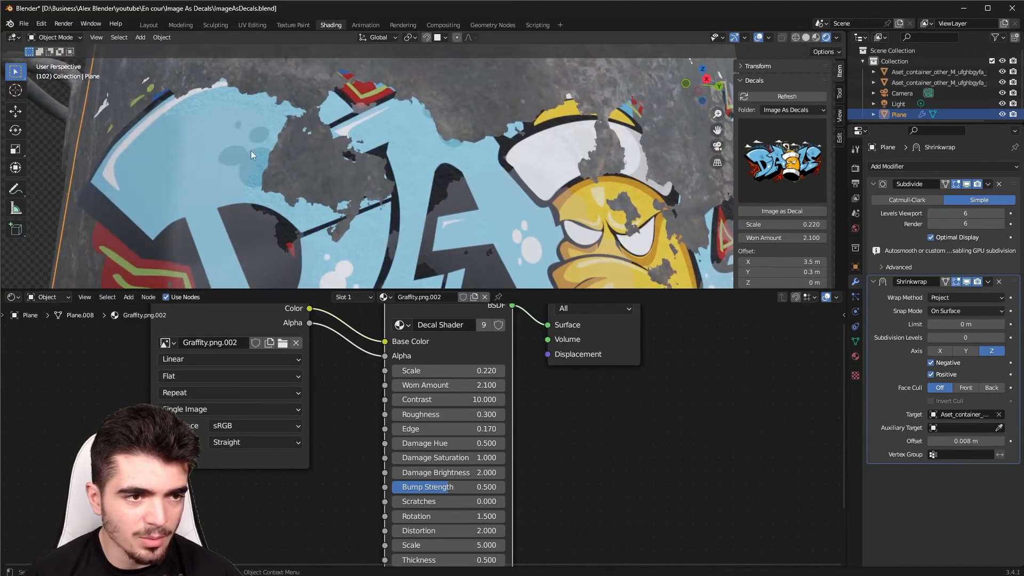
pyautogui.keyDown('shift'); pyautogui.moveTo(280, 220); pyautogui.dragTo(366, 258, button='middle'); pyautogui.keyUp('shift')
# - Set the Decal Shader's Damage Saturation to 0 and inspect the faded paint around the worn patches
pyautogui.scroll(-3, 429, 197)
pyautogui.scroll(-3, 375, 224)
pyautogui.scroll(-2, 463, 250)
pyautogui.moveTo(463, 250); pyautogui.dragTo(468, 205, button='middle')
pyautogui.moveTo(447, 460); pyautogui.dragTo(427, 460)
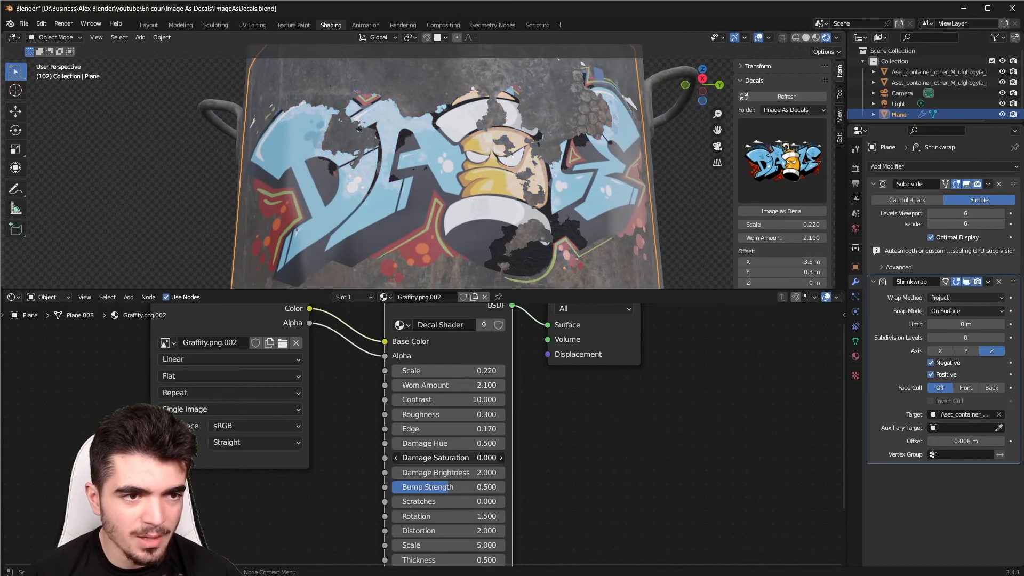
pyautogui.scroll(6, 476, 197)
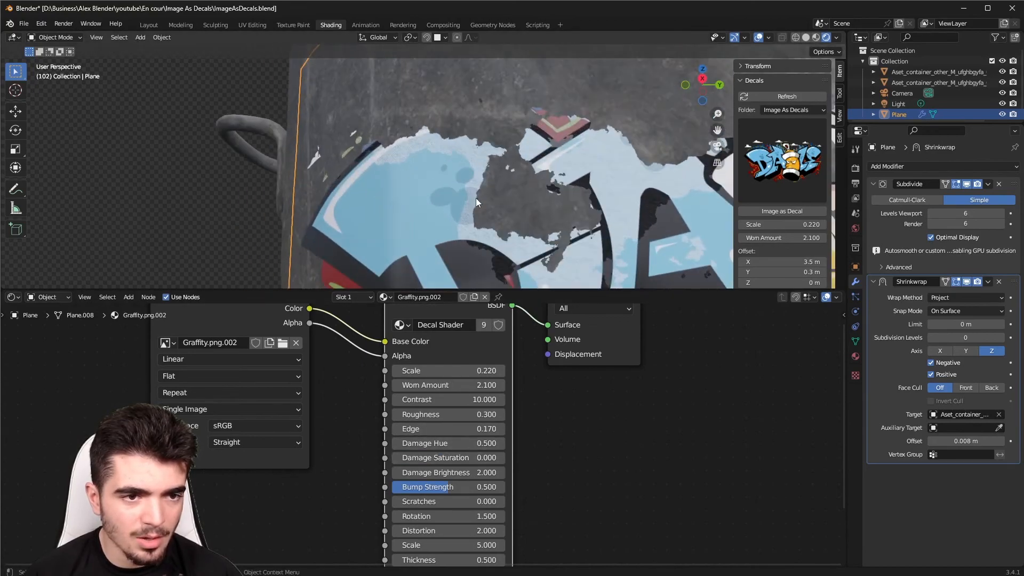
pyautogui.moveTo(461, 198); pyautogui.dragTo(467, 178, button='middle')
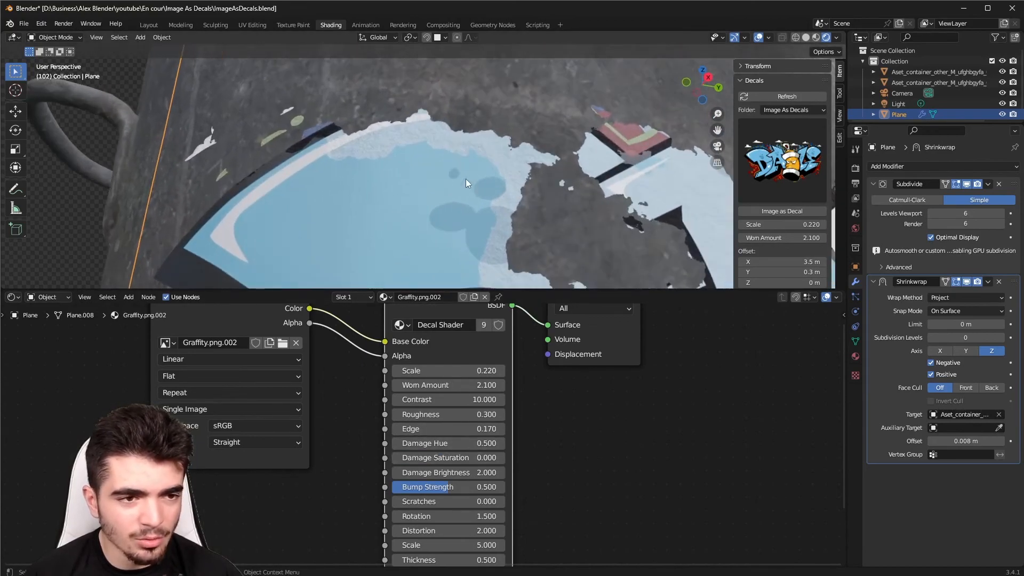
pyautogui.scroll(1, 322, 131)
pyautogui.moveTo(366, 142); pyautogui.dragTo(443, 160, button='middle')
pyautogui.scroll(-4, 408, 112)
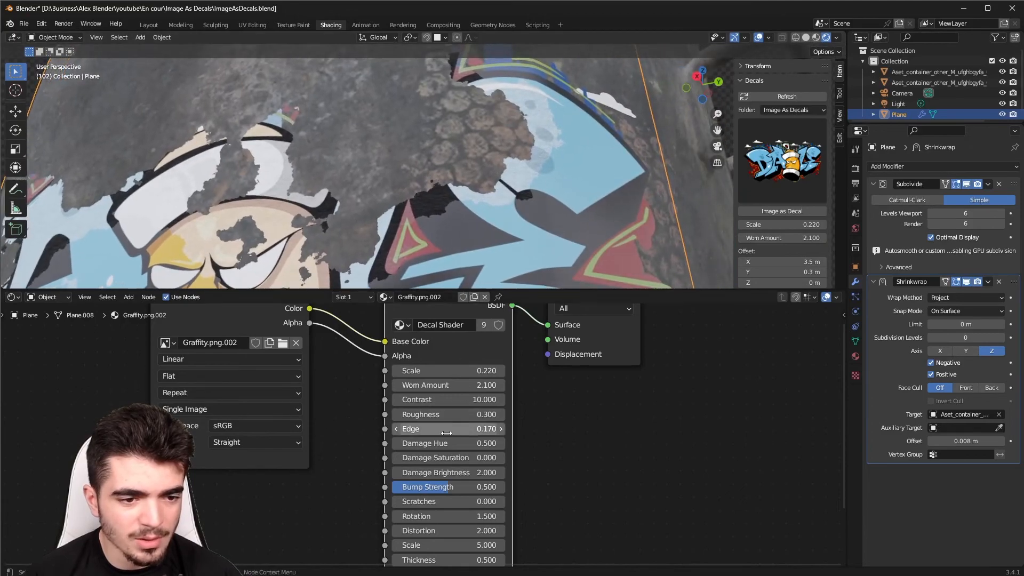
# - Try a Damage Brightness of 1.9 on the Decal Shader and restore it to 2
pyautogui.moveTo(569, 492); pyautogui.dragTo(563, 470, button='middle')
pyautogui.moveTo(469, 453)
pyautogui.mouseDown()
pyautogui.moveTo(456, 453)
pyautogui.moveTo(465, 453)
pyautogui.mouseUp()
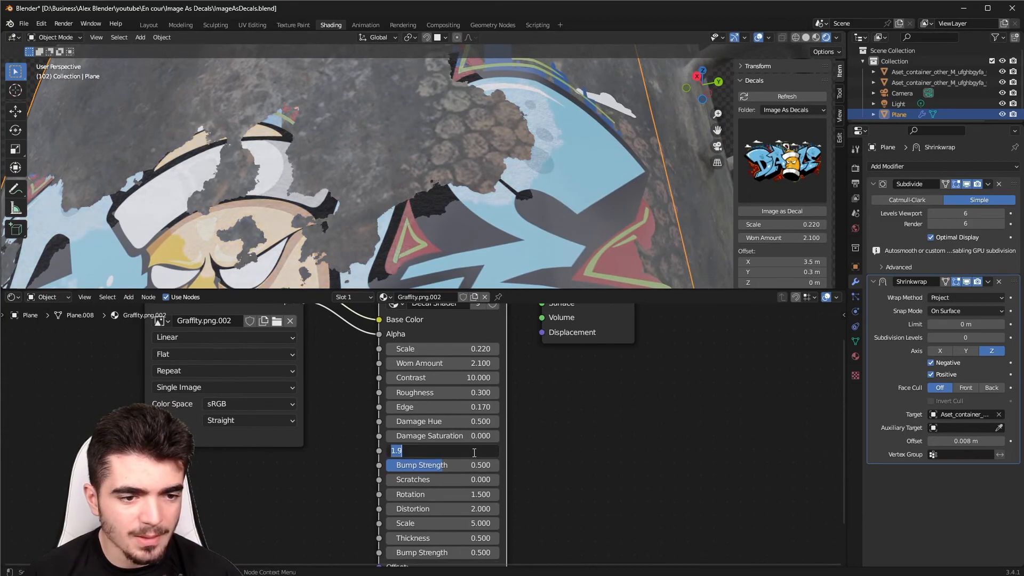
pyautogui.scroll(-2, 571, 498)
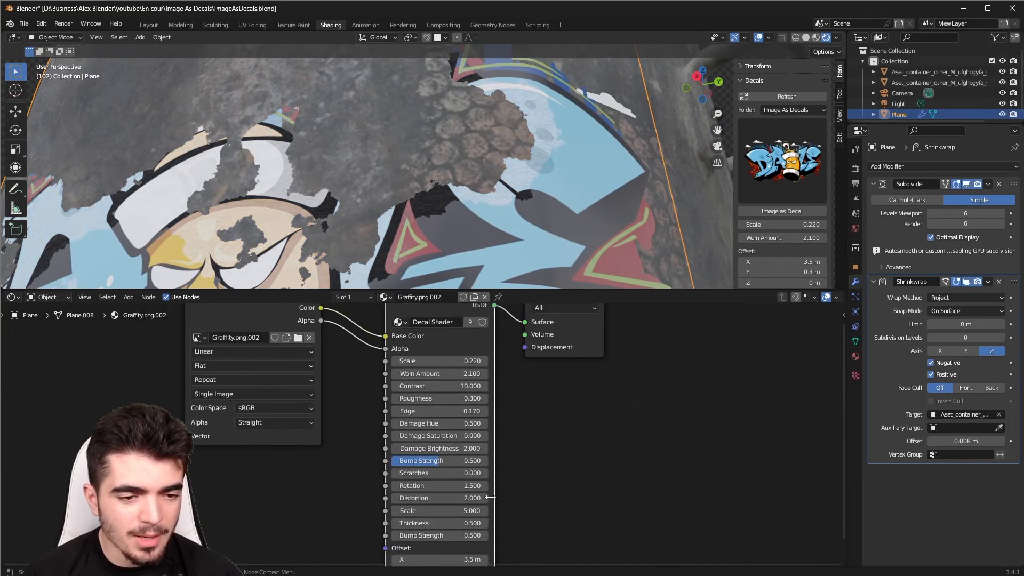
# - Set the Decal Shader's Scratches to 6.3 and inspect the scratch marks on the graffiti
pyautogui.moveTo(515, 506); pyautogui.dragTo(547, 486, button='middle')
pyautogui.scroll(3, 547, 486)
pyautogui.moveTo(360, 473); pyautogui.dragTo(324, 461, button='middle')
pyautogui.scroll(-2, 314, 270)
pyautogui.moveTo(314, 273); pyautogui.dragTo(398, 180, button='middle')
pyautogui.scroll(4, 379, 203)
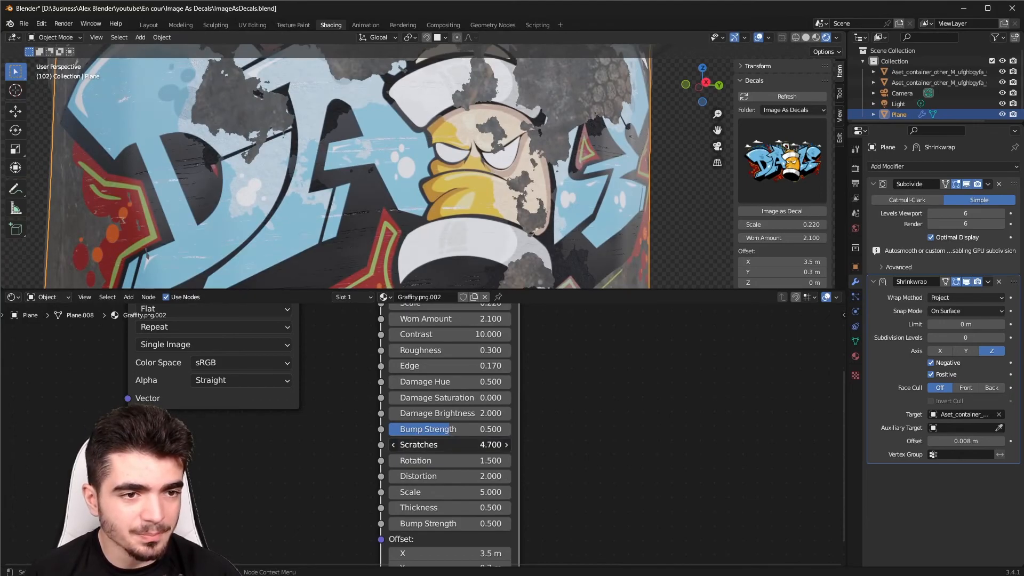
pyautogui.moveTo(288, 229); pyautogui.dragTo(391, 212, button='middle')
pyautogui.scroll(-3, 392, 214)
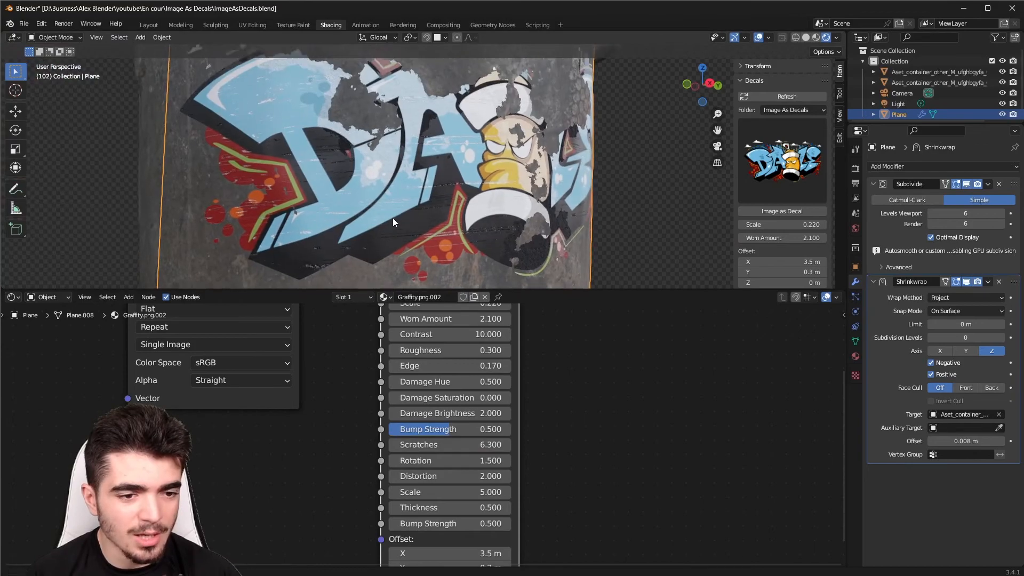
# - Try a Distortion value of 3.8 for the scratches and undo it
pyautogui.moveTo(571, 517); pyautogui.dragTo(573, 506, button='middle')
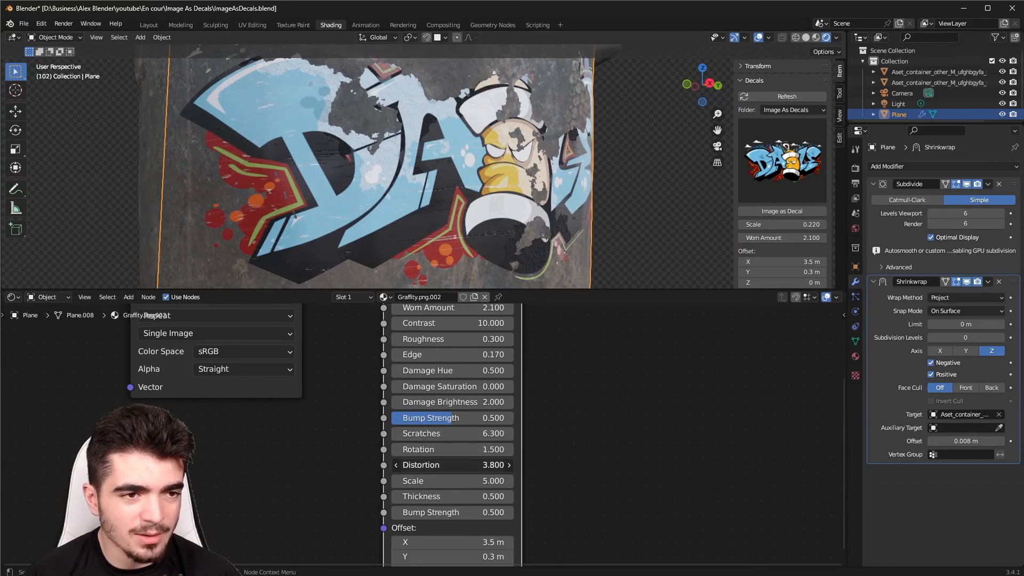
pyautogui.scroll(5, 327, 221)
pyautogui.hotkey('ctrl', 'z')
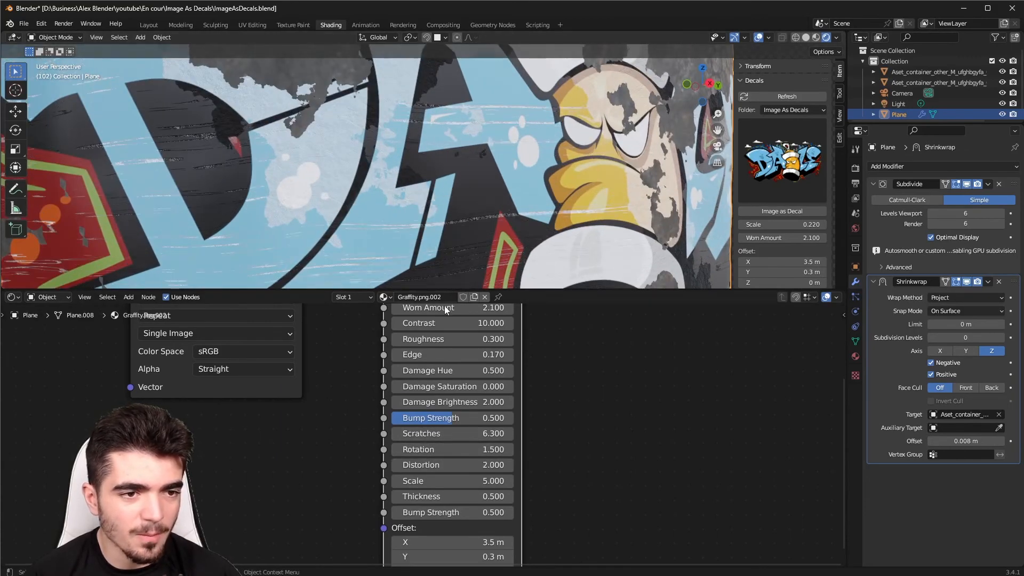
# - Set the scratches' Scale to 12.7 and Thickness to 1.1, keeping their Bump Strength at 0.5
pyautogui.scroll(-2, 297, 422)
pyautogui.scroll(-2, 329, 212)
pyautogui.moveTo(434, 476); pyautogui.dragTo(533, 476)
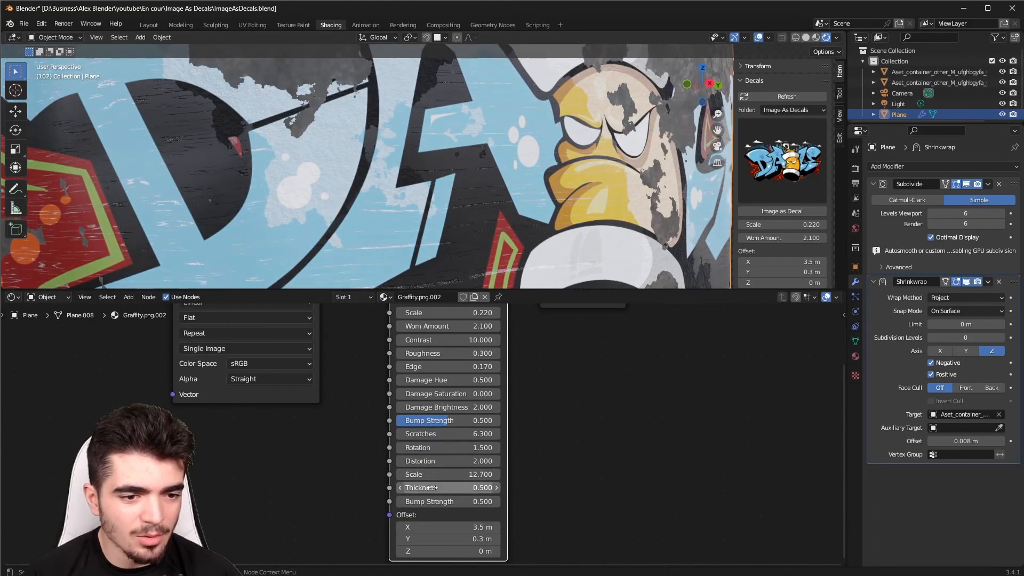
pyautogui.moveTo(448, 488)
pyautogui.mouseDown()
pyautogui.moveTo(515, 487)
pyautogui.moveTo(446, 488)
pyautogui.moveTo(422, 501)
pyautogui.moveTo(437, 502)
pyautogui.mouseUp()
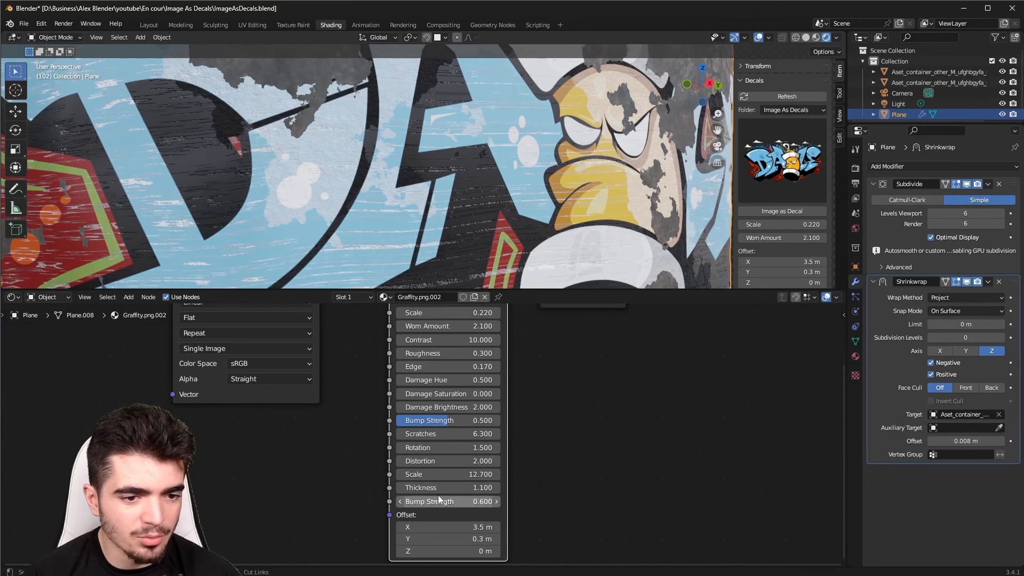
pyautogui.moveTo(295, 225); pyautogui.dragTo(356, 206, button='middle')
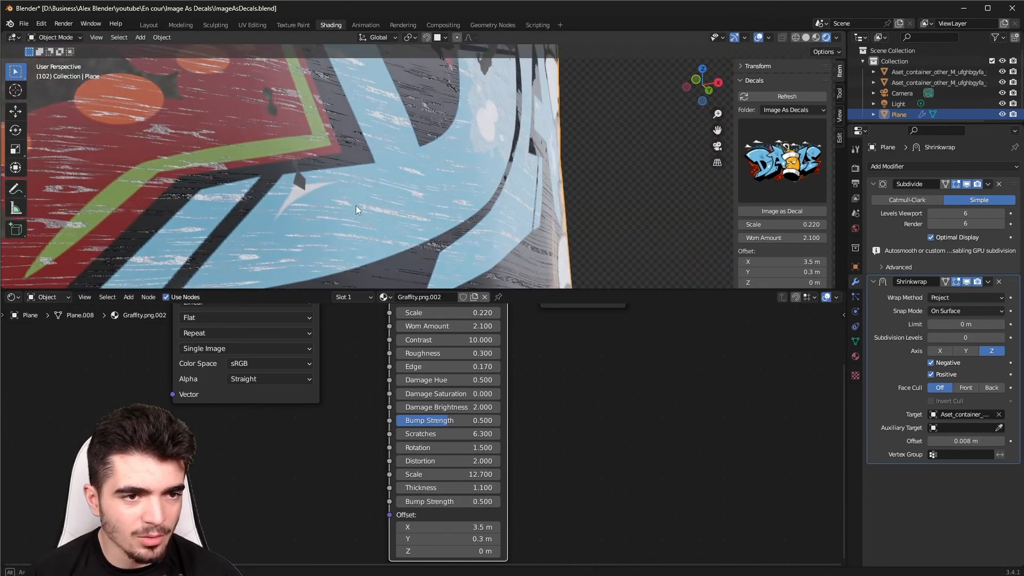
pyautogui.scroll(-5, 363, 465)
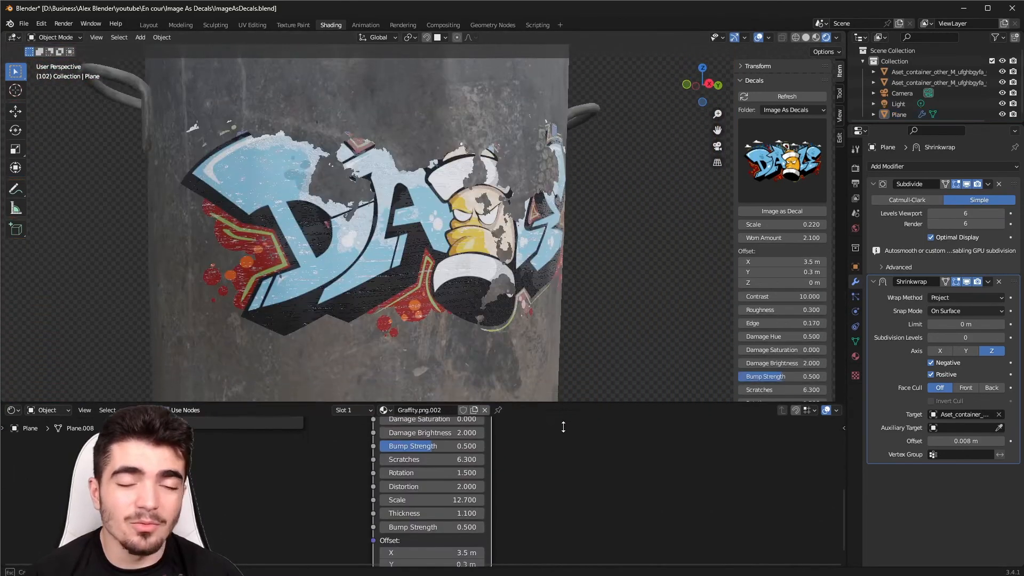
# - Enlarge the 3D viewport, inspect the selected graffiti decal from the front and side, and deselect it
pyautogui.moveTo(559, 401); pyautogui.dragTo(559, 515)
pyautogui.scroll(3, 494, 287)
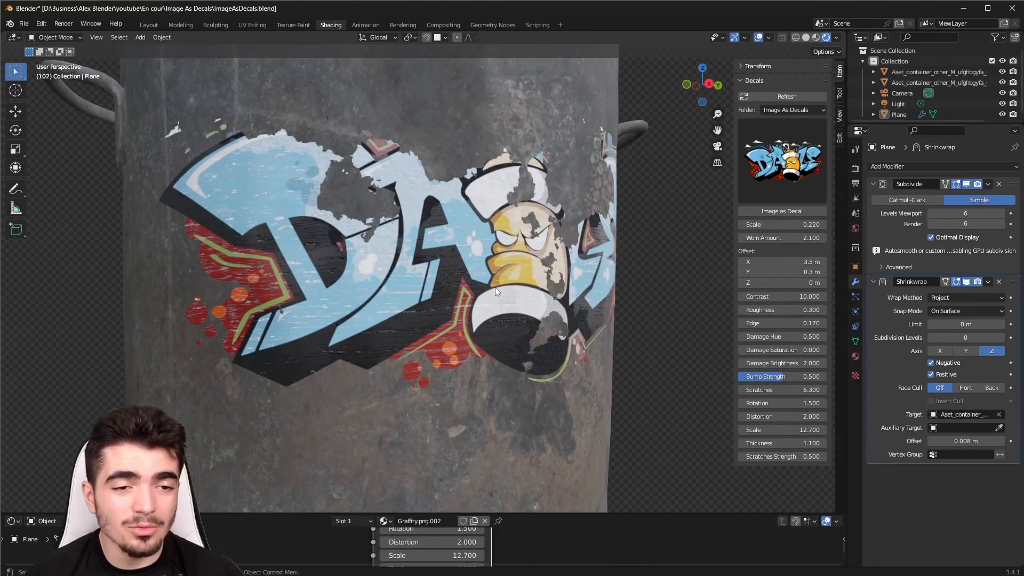
pyautogui.click(490, 288)
pyautogui.scroll(1, 488, 290)
pyautogui.moveTo(329, 245); pyautogui.dragTo(510, 245, button='middle')
pyautogui.scroll(3, 393, 293)
pyautogui.scroll(-4, 486, 293)
pyautogui.moveTo(486, 293); pyautogui.dragTo(608, 309, button='middle')
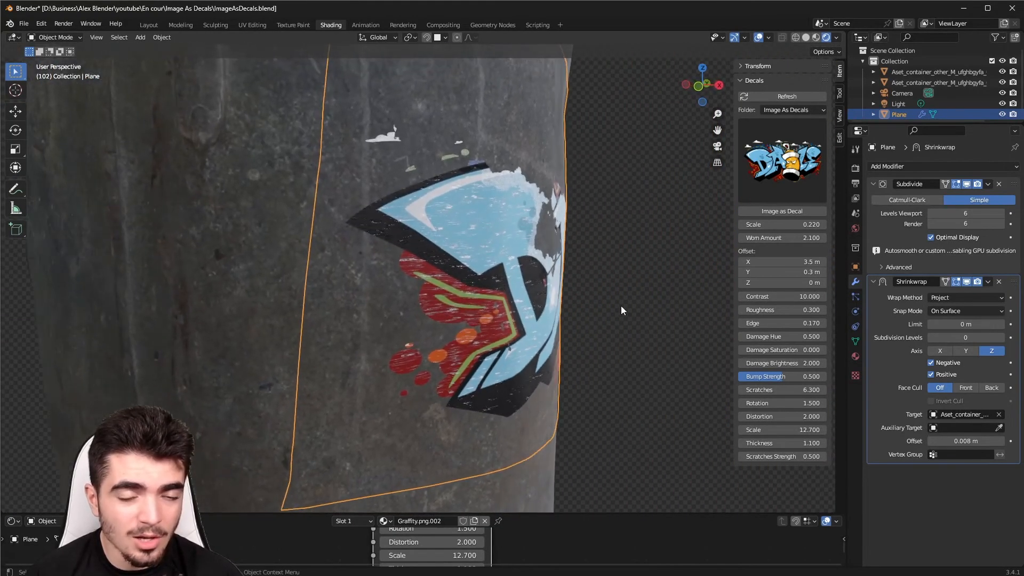
pyautogui.click(652, 229)
pyautogui.scroll(-4, 650, 213)
pyautogui.moveTo(650, 212); pyautogui.dragTo(683, 168, button='middle')
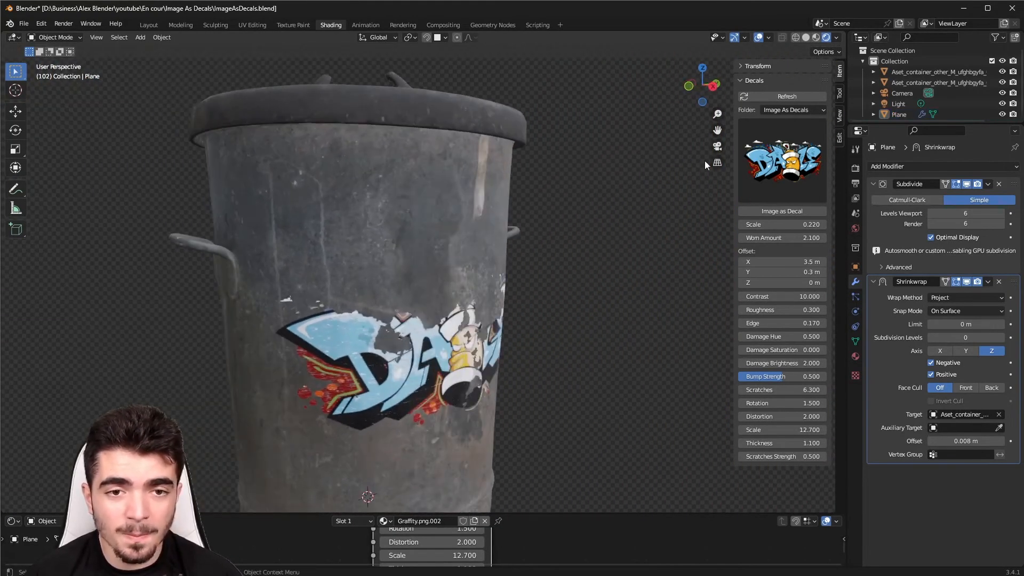
# - Review the Decals folder options with Image As Decals kept, and browse the available decal images
pyautogui.click(802, 111)
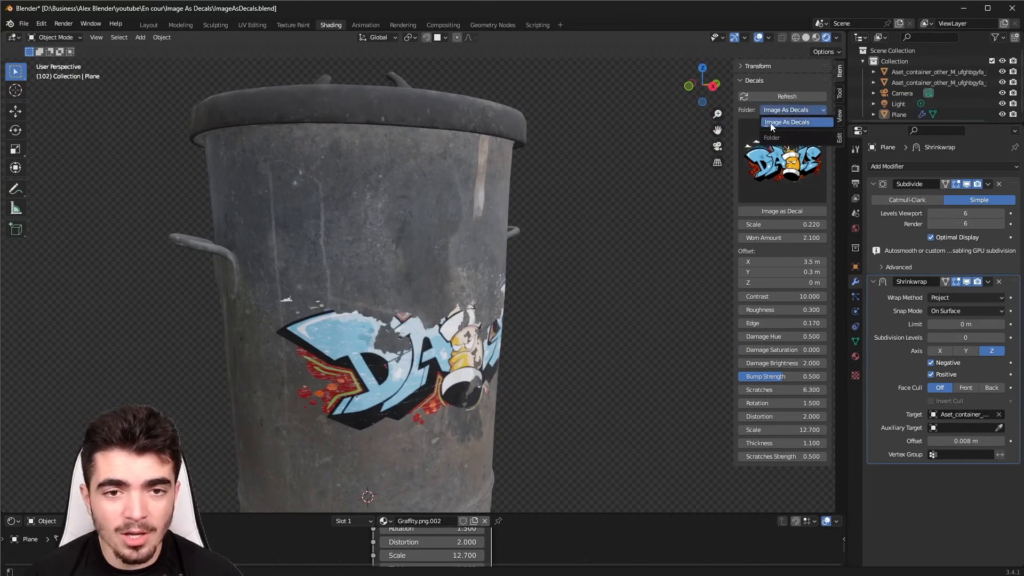
pyautogui.click(780, 123)
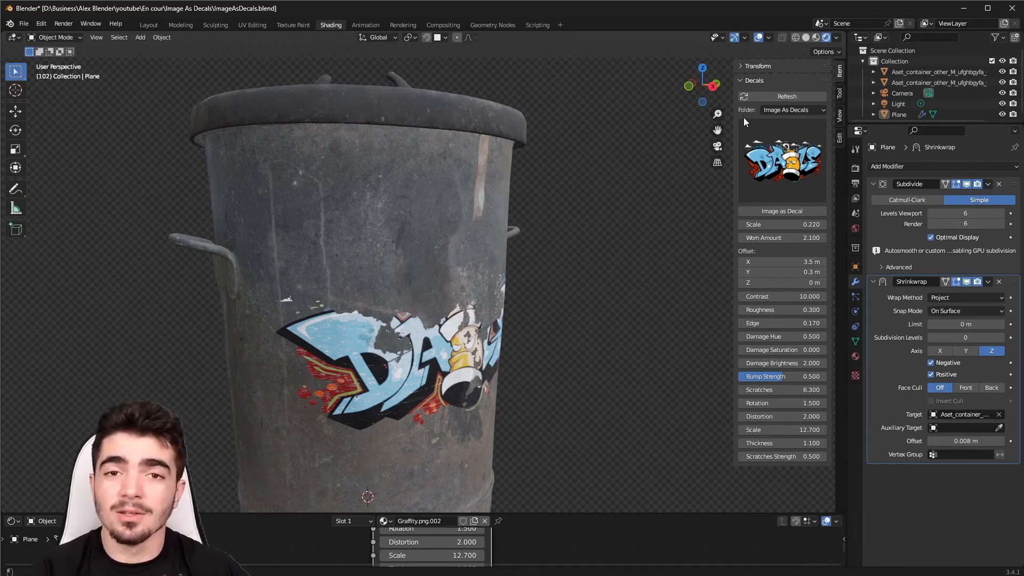
pyautogui.click(785, 110)
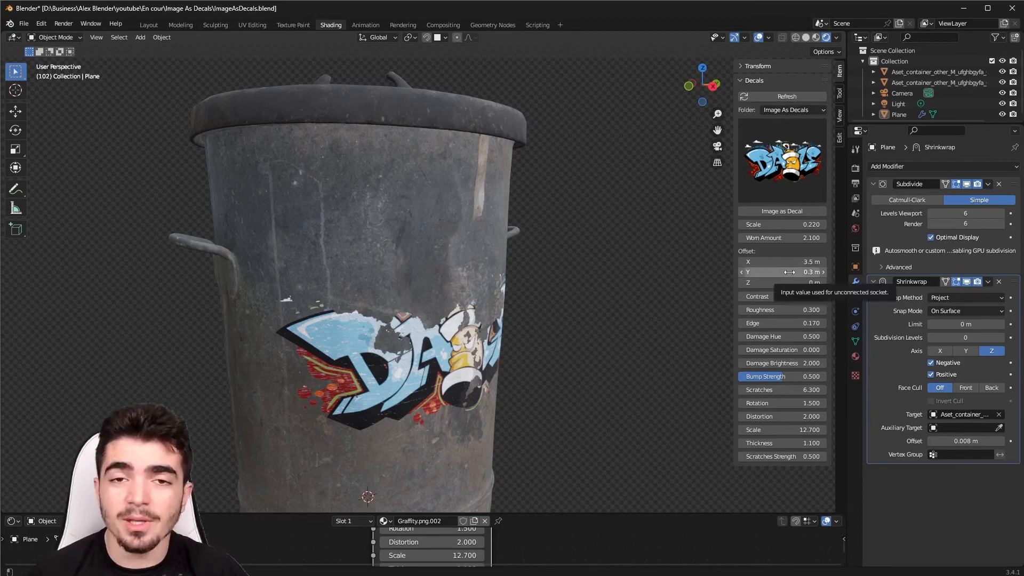
pyautogui.click(774, 153)
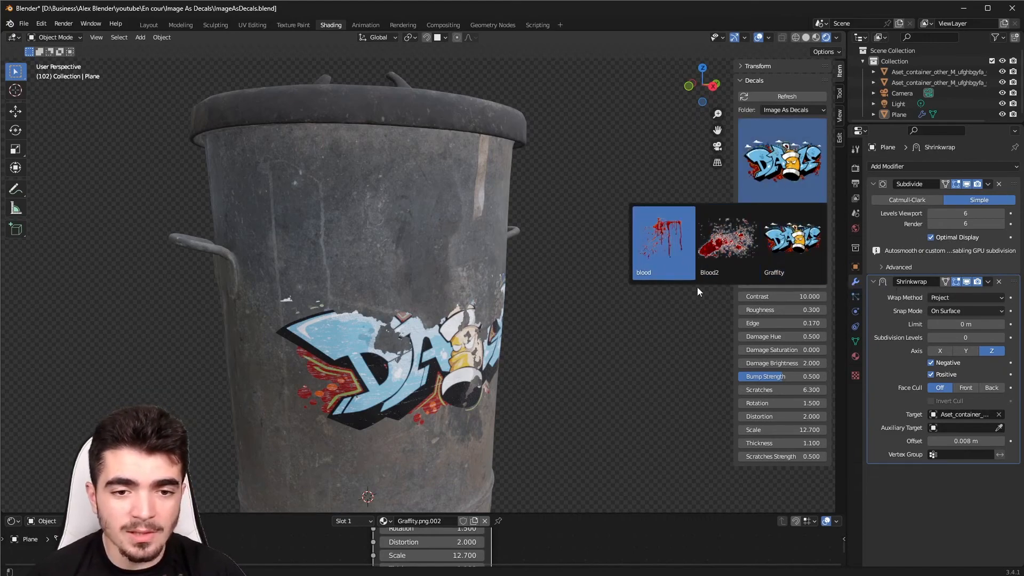
# - Select the graffiti decal plane and inspect how it wraps around the trash can
pyautogui.moveTo(528, 273); pyautogui.dragTo(507, 275, button='middle')
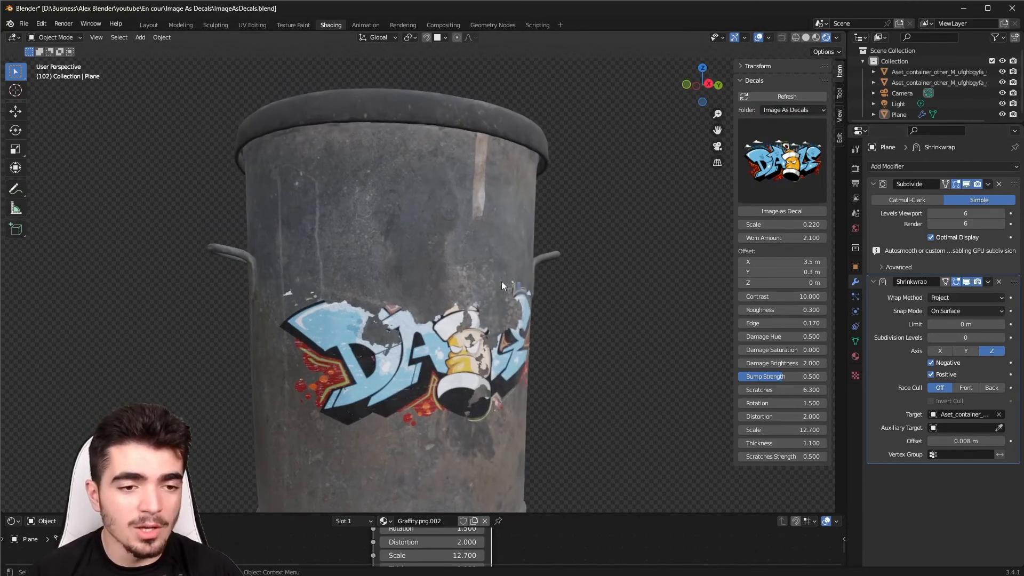
pyautogui.keyDown('shift'); pyautogui.moveTo(473, 326); pyautogui.dragTo(519, 246, button='middle'); pyautogui.keyUp('shift')
pyautogui.click(437, 275)
pyautogui.moveTo(435, 275); pyautogui.dragTo(599, 296, button='middle')
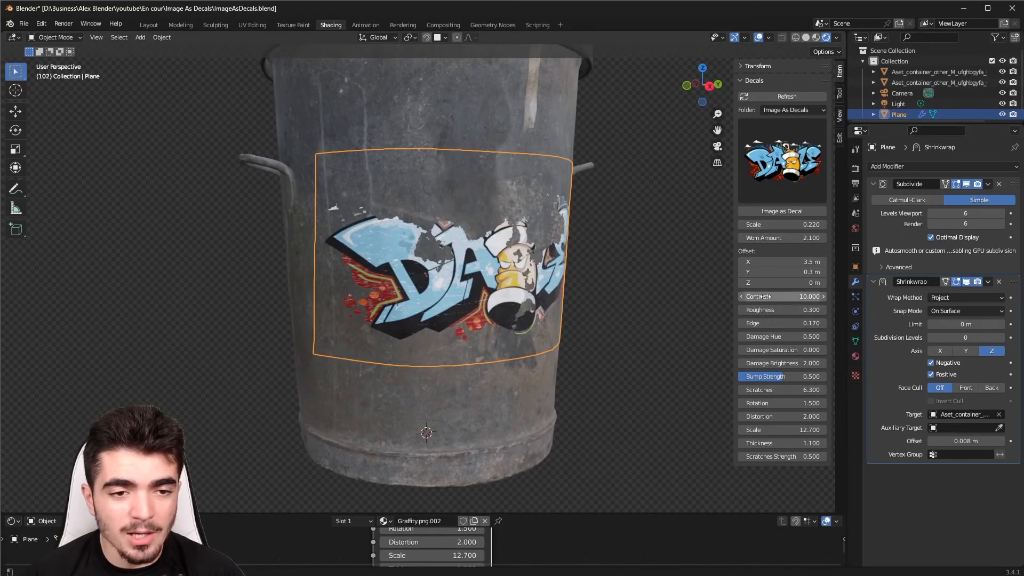
pyautogui.scroll(-1, 683, 368)
pyautogui.moveTo(685, 368); pyautogui.dragTo(642, 348, button='middle')
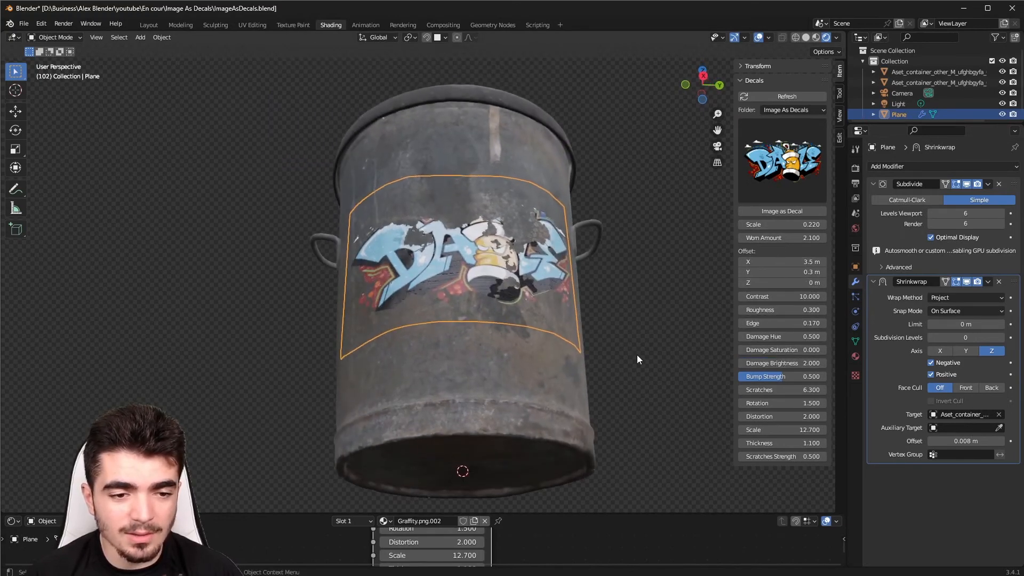
# - Enlarge the Shader Editor, deselect the decal and frame the whole trash can
pyautogui.moveTo(563, 513); pyautogui.dragTo(555, 395)
pyautogui.moveTo(539, 157); pyautogui.dragTo(594, 270, button='middle')
pyautogui.click(593, 248)
pyautogui.scroll(-2, 593, 249)
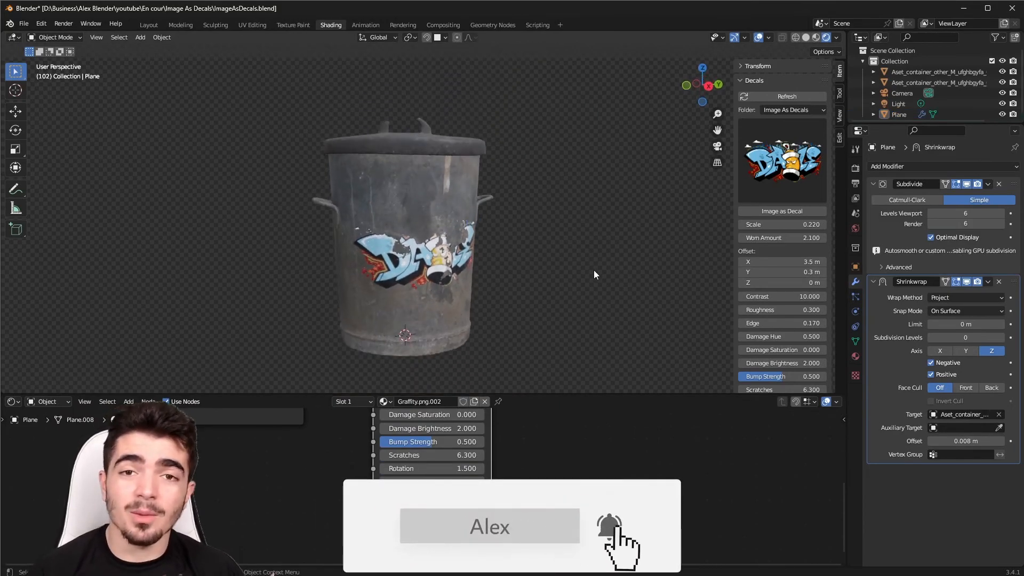